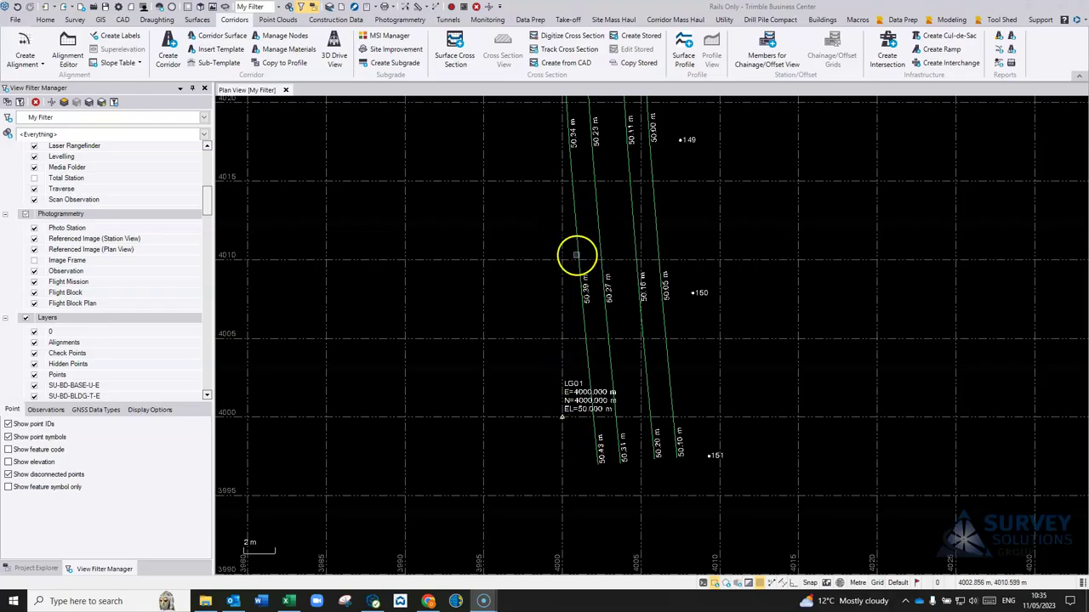
# Step: Start a new horizontal alignment from the alignment labelling command
pyautogui.scroll(-1, 607, 251)
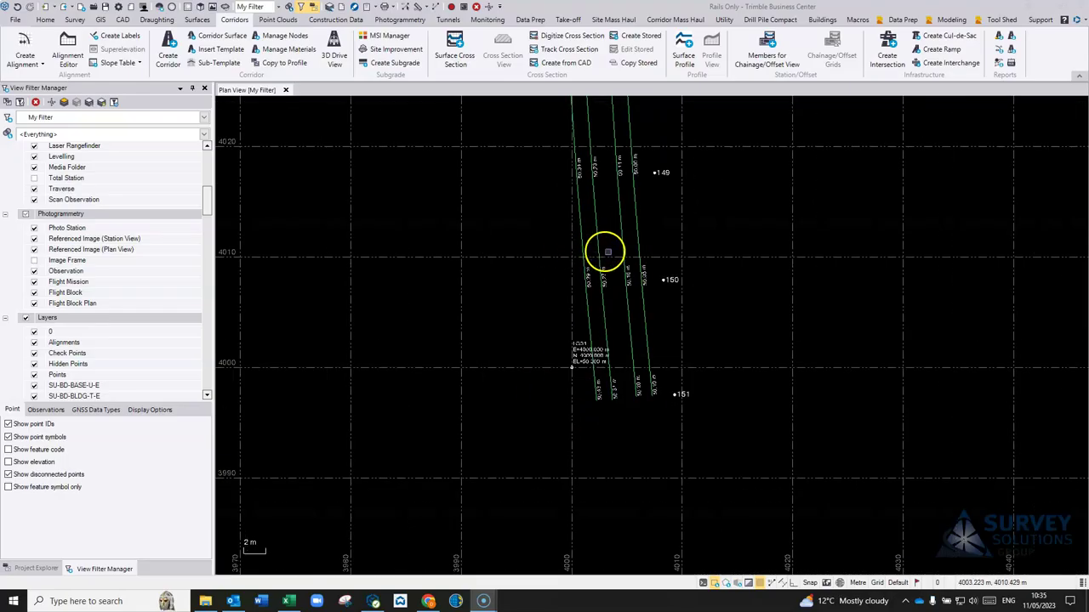
pyautogui.moveTo(607, 252); pyautogui.dragTo(610, 321, button='middle')
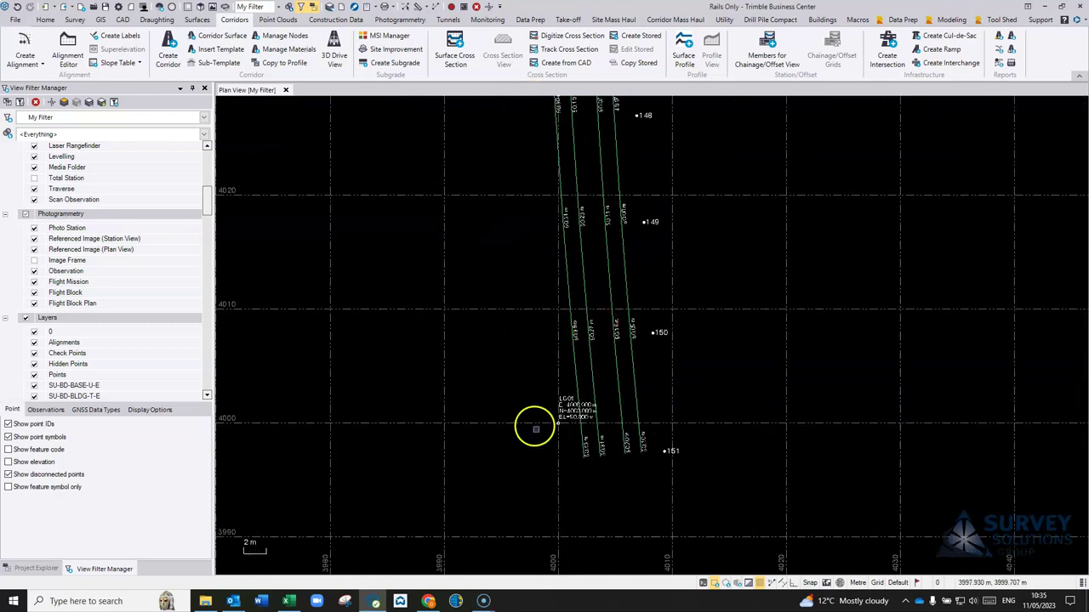
pyautogui.moveTo(535, 156); pyautogui.dragTo(542, 166, button='middle')
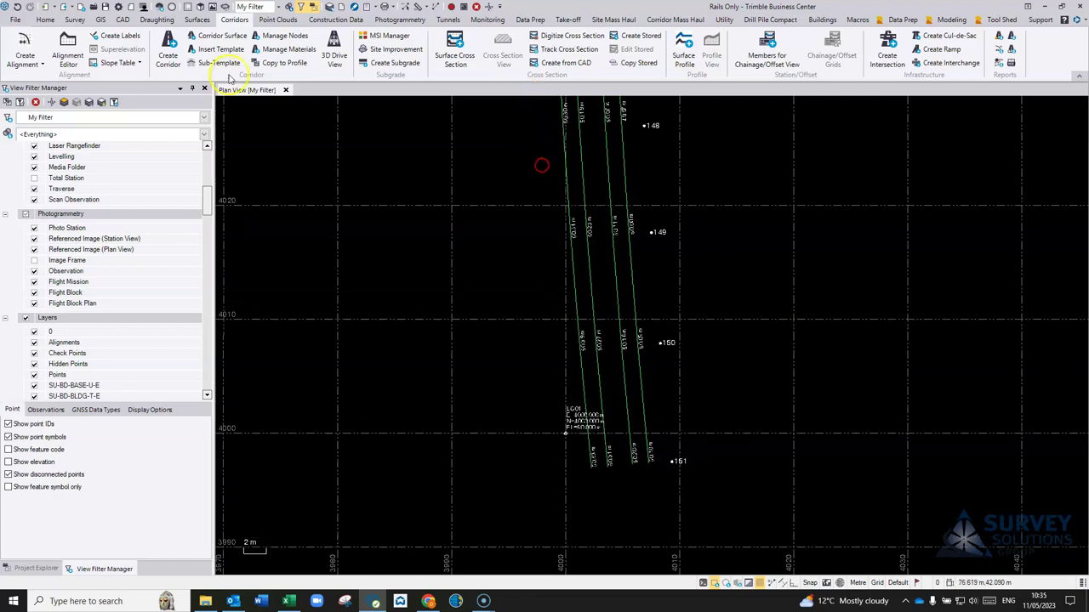
pyautogui.click(116, 38)
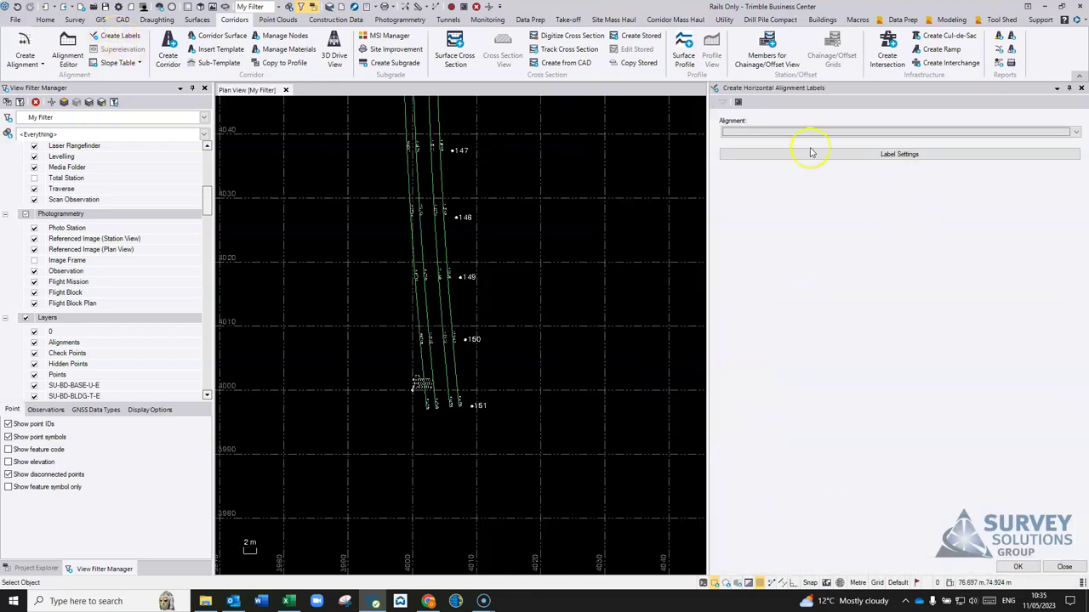
pyautogui.click(948, 134)
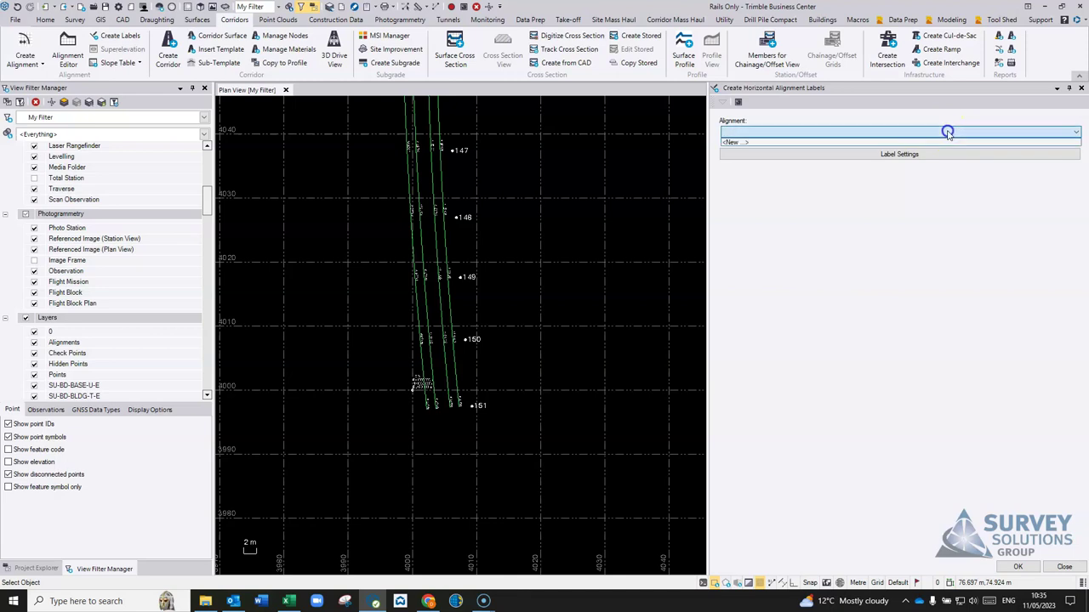
pyautogui.click(747, 142)
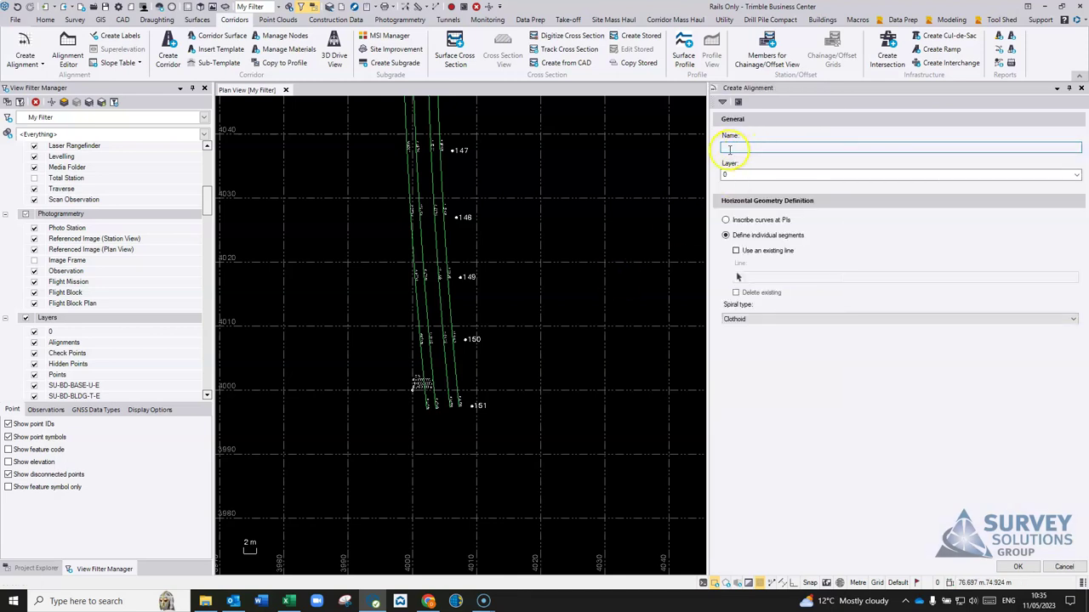
# Step: Name the alignment 'Rail Left' on the Alignments layer, built from the leftmost rail line
pyautogui.click(441, 362)
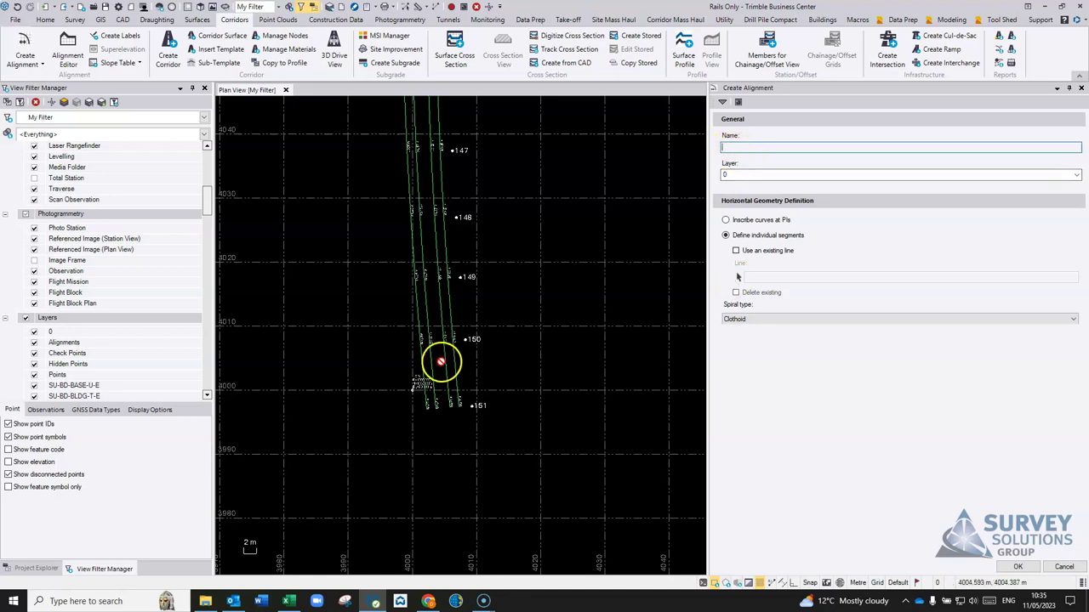
pyautogui.write('Rail Left')
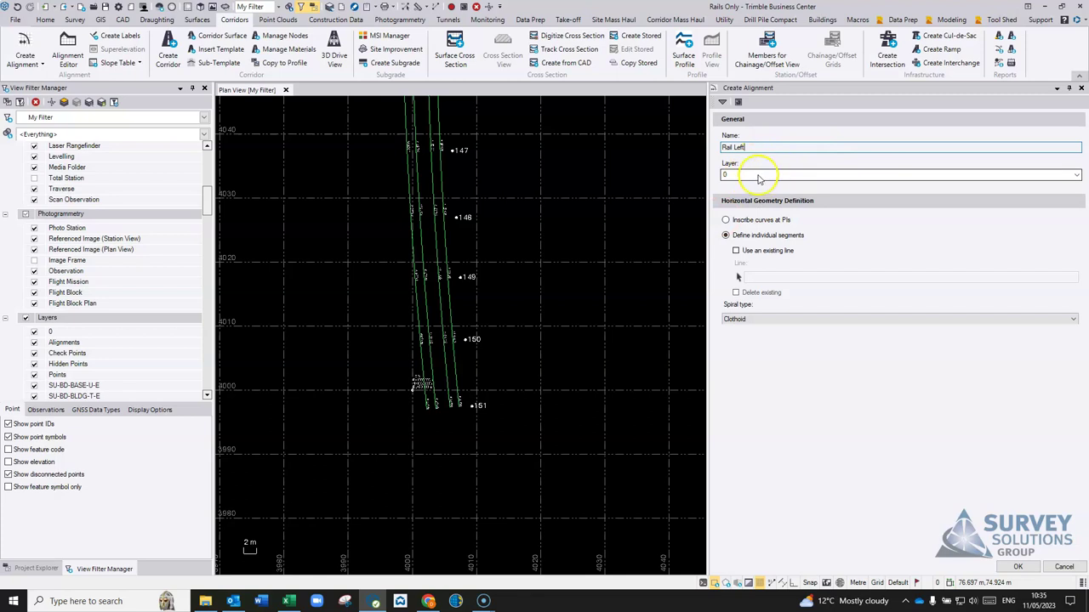
pyautogui.click(1076, 174)
pyautogui.click(788, 194)
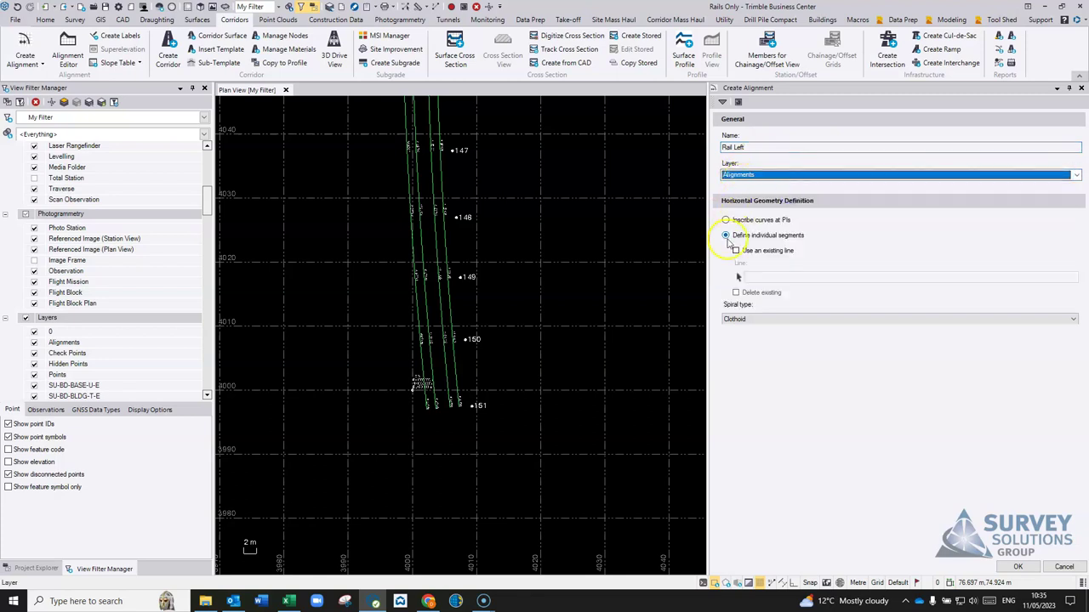
pyautogui.click(736, 251)
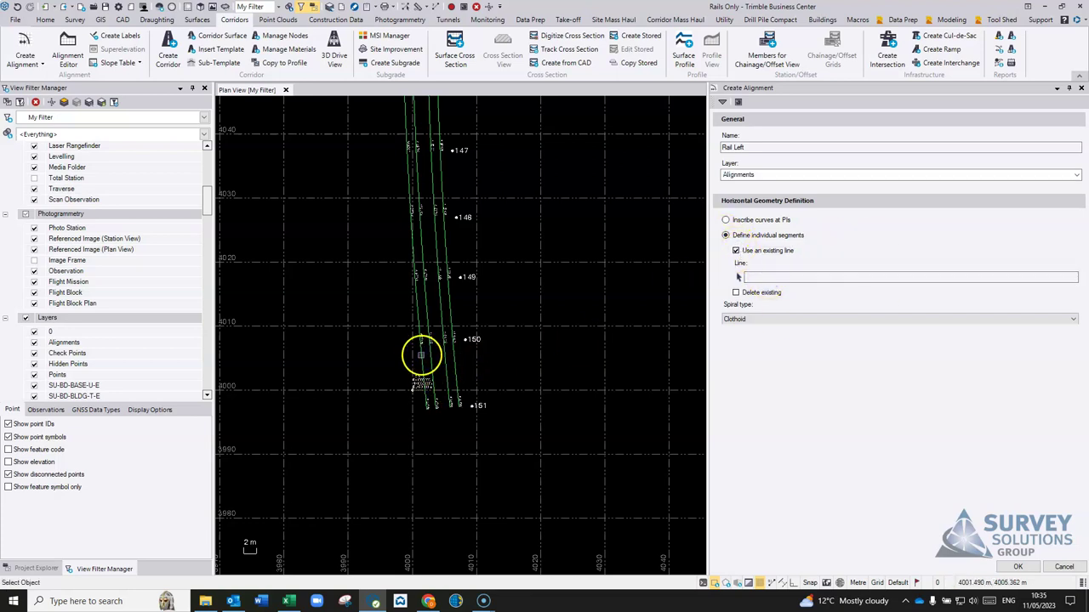
pyautogui.click(422, 354)
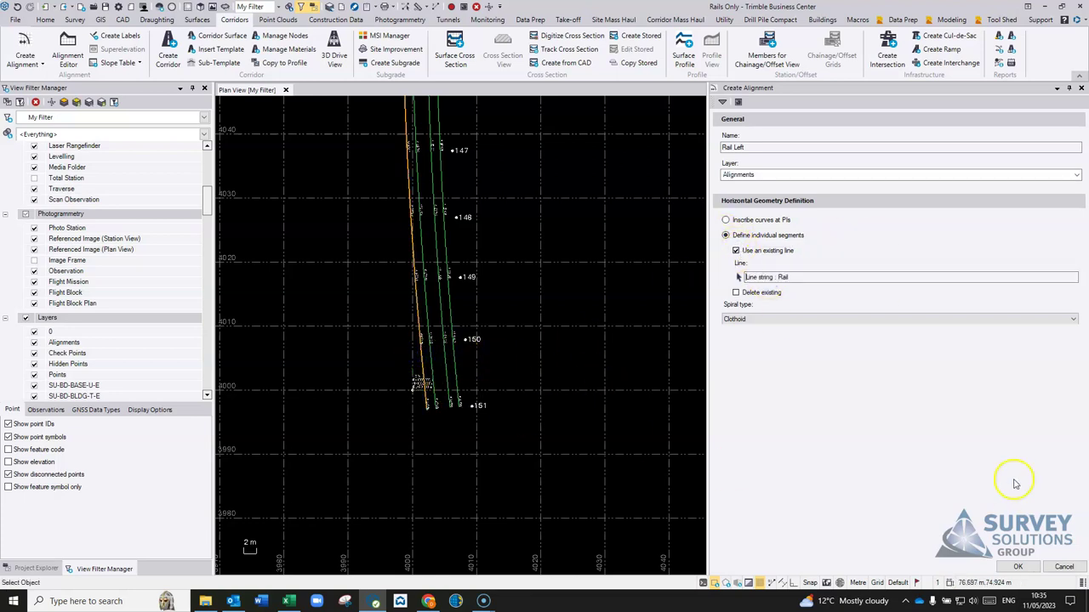
pyautogui.click(1019, 567)
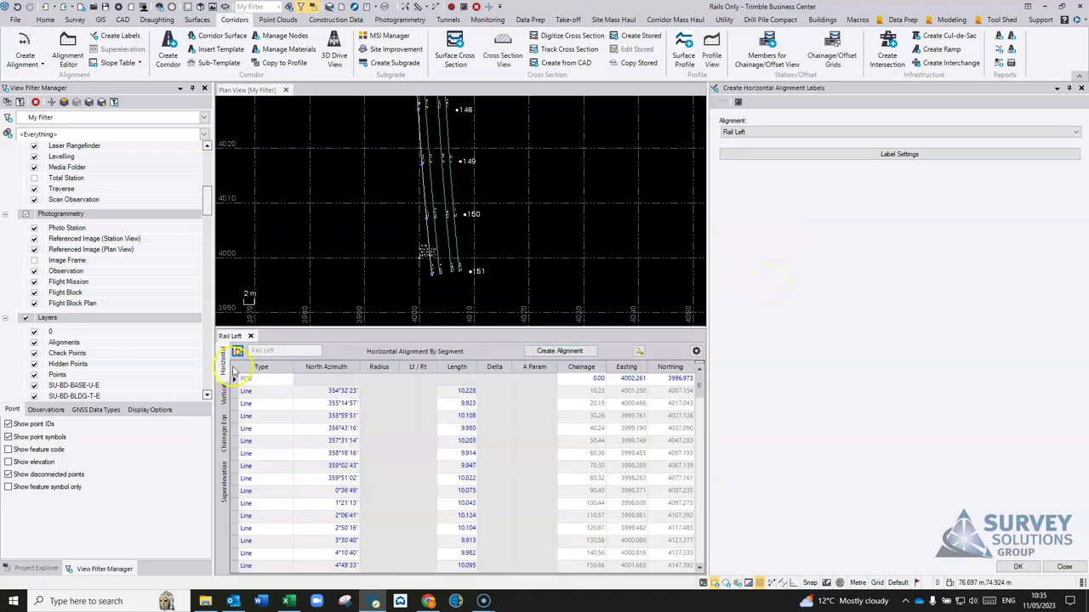
# Step: Enter 100500 as the Rail Left point-of-beginning chainage
pyautogui.scroll(3, 445, 277)
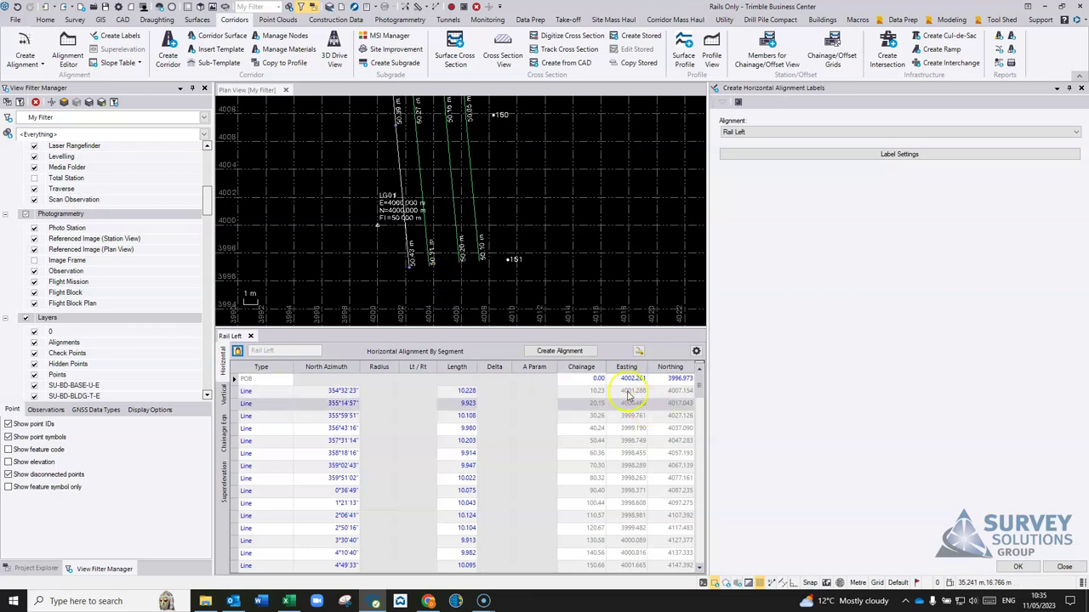
pyautogui.click(589, 379)
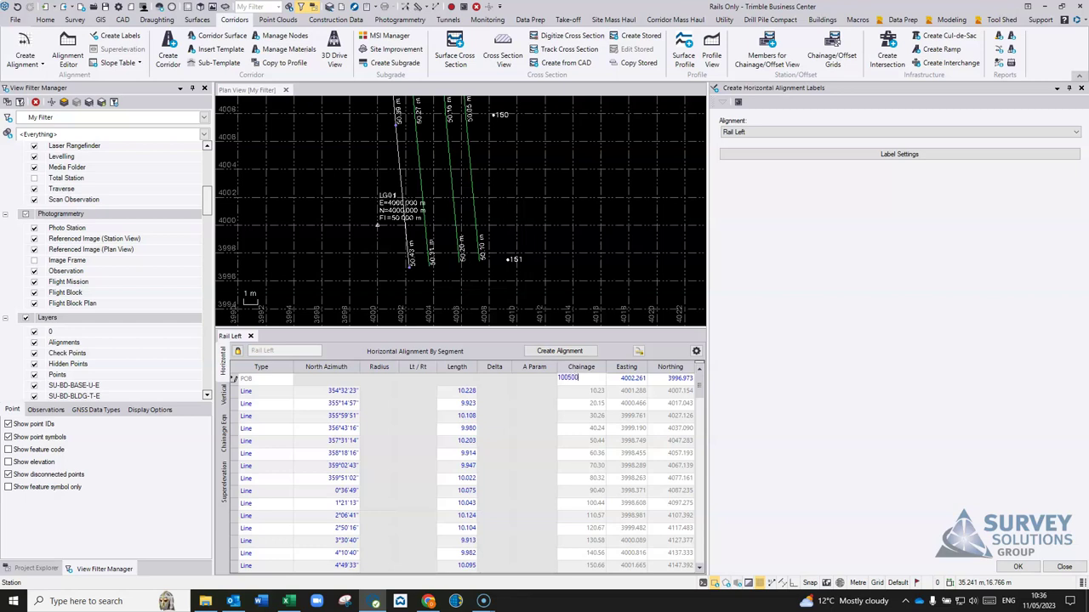
pyautogui.write('100500')
pyautogui.press('Tab')
pyautogui.press('Tab')
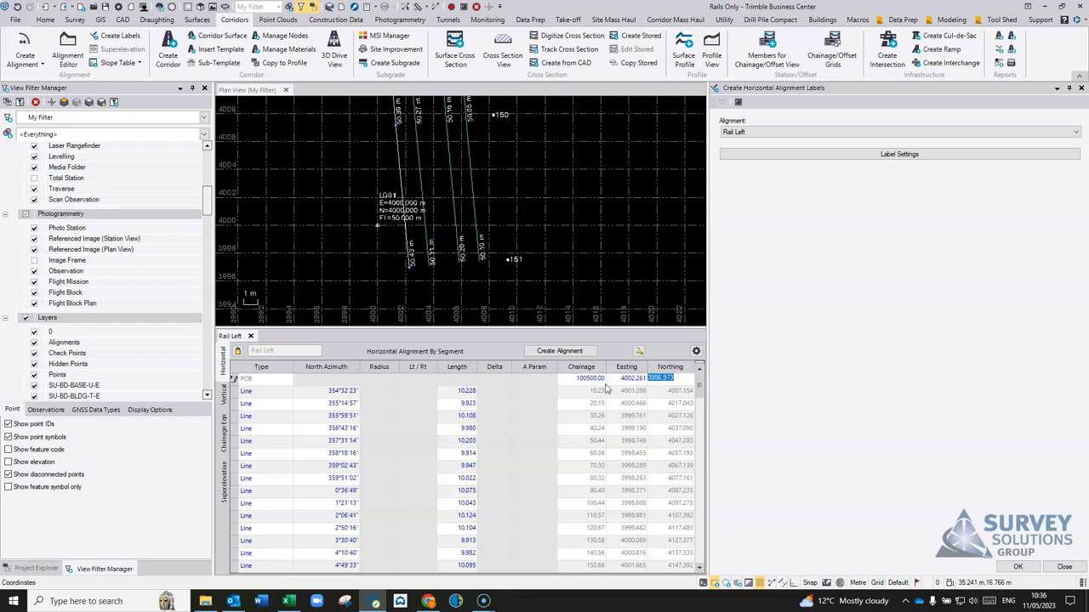
pyautogui.press('Tab')
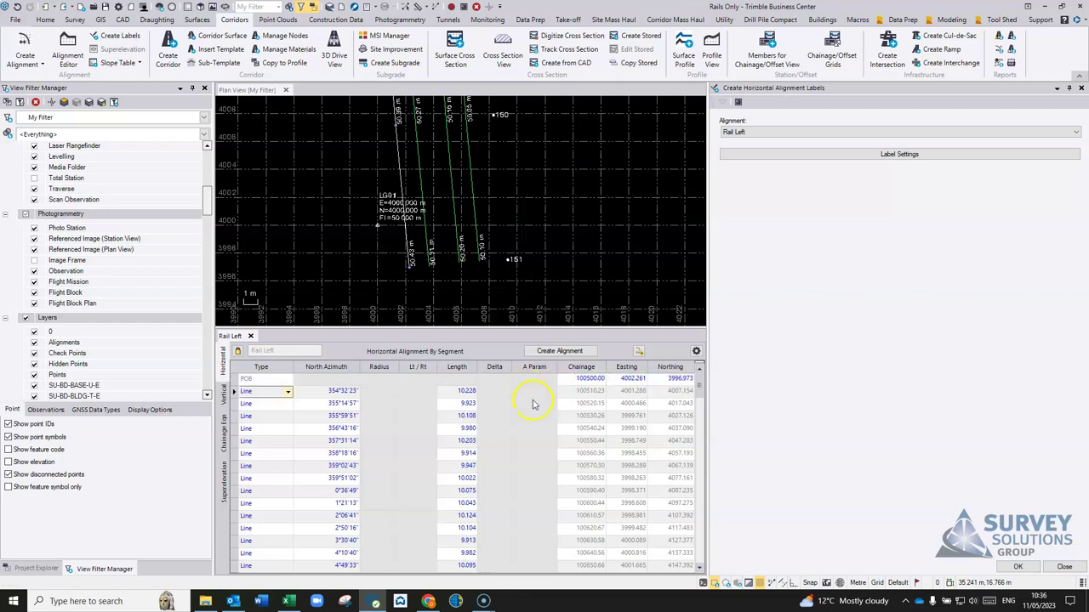
pyautogui.click(696, 352)
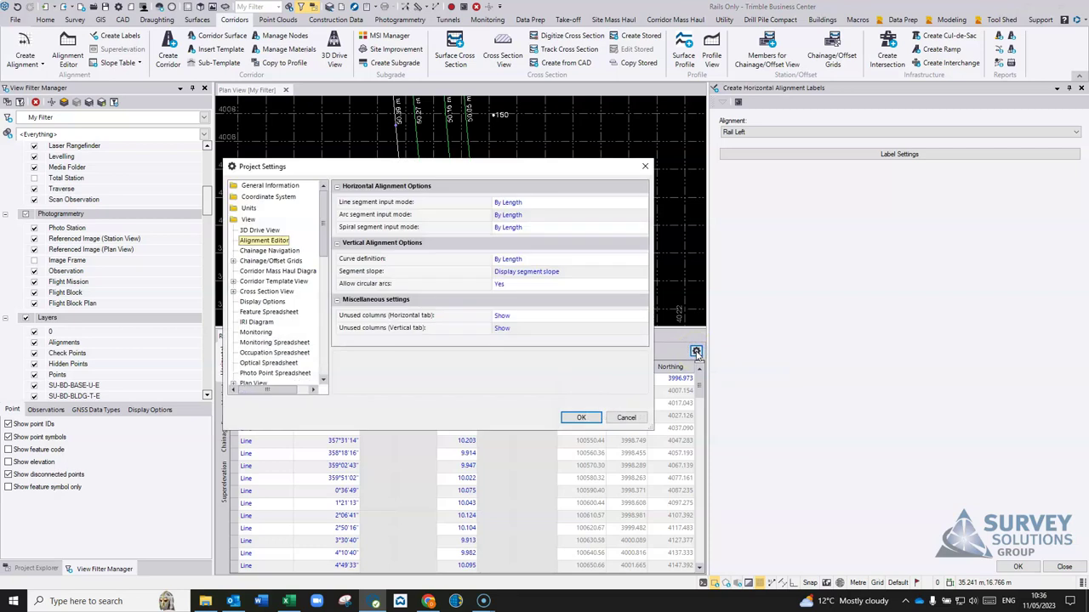
pyautogui.click(249, 208)
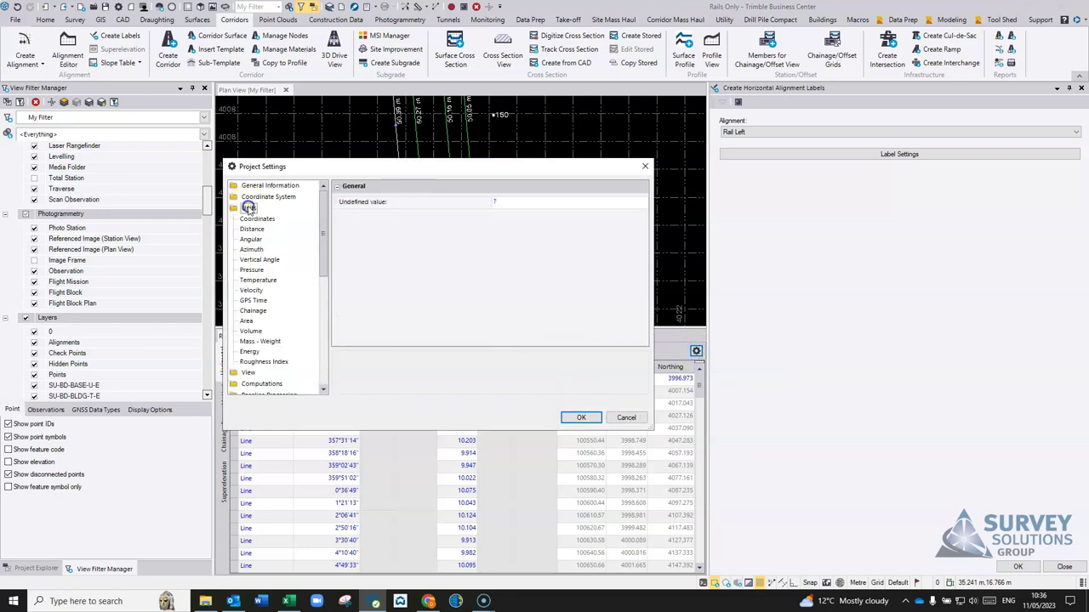
pyautogui.click(249, 311)
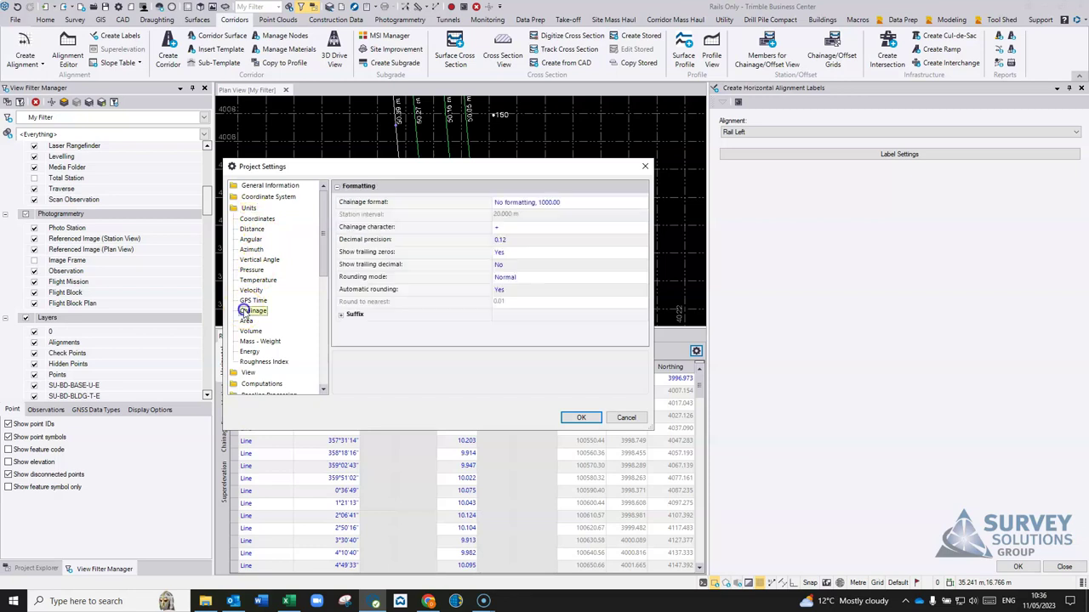
pyautogui.click(545, 202)
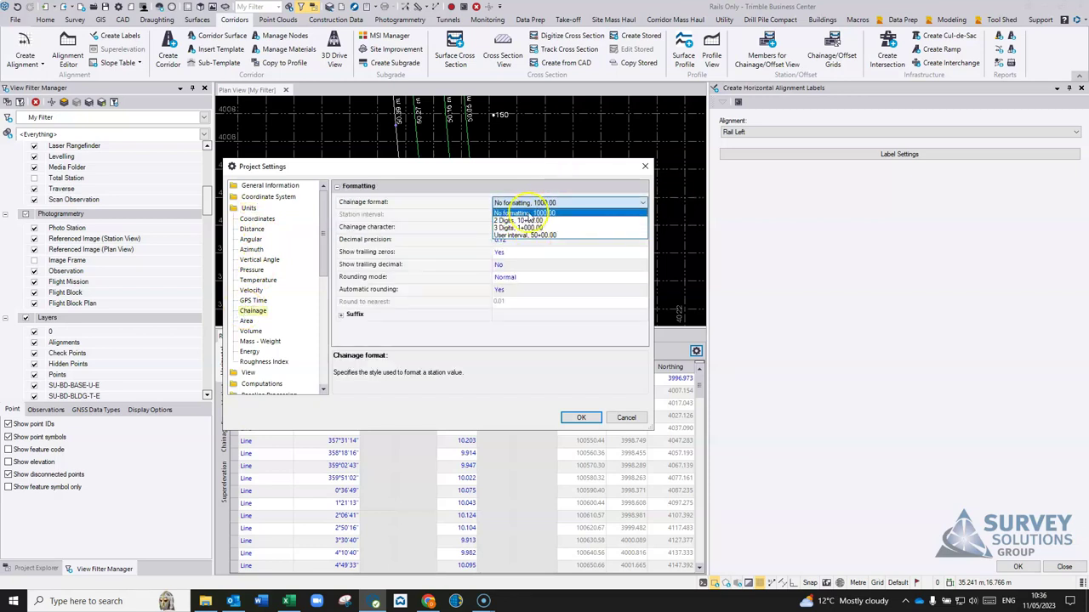
pyautogui.click(529, 213)
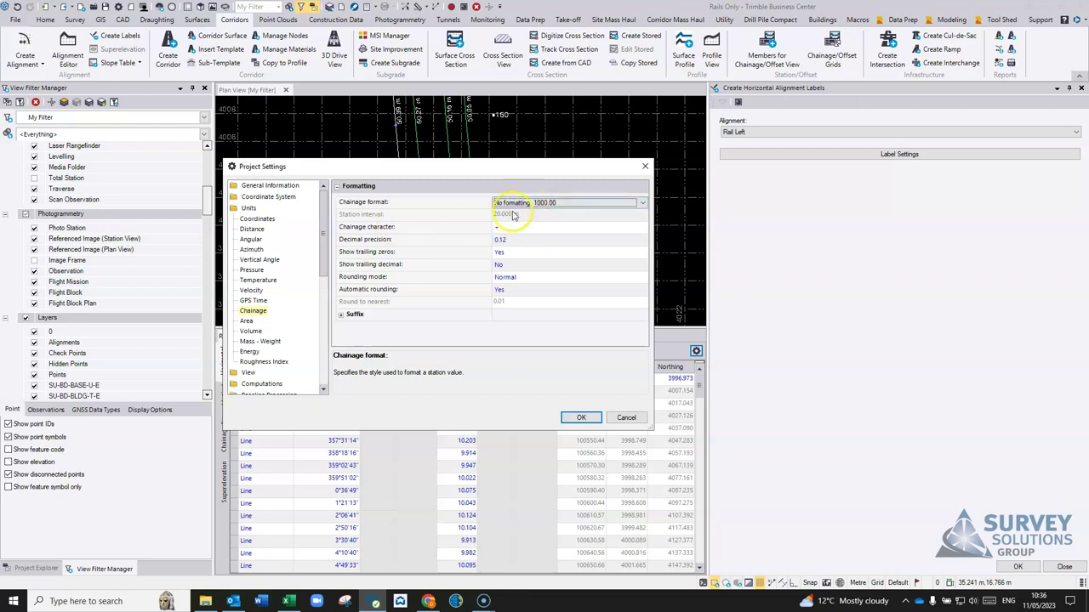
pyautogui.click(645, 166)
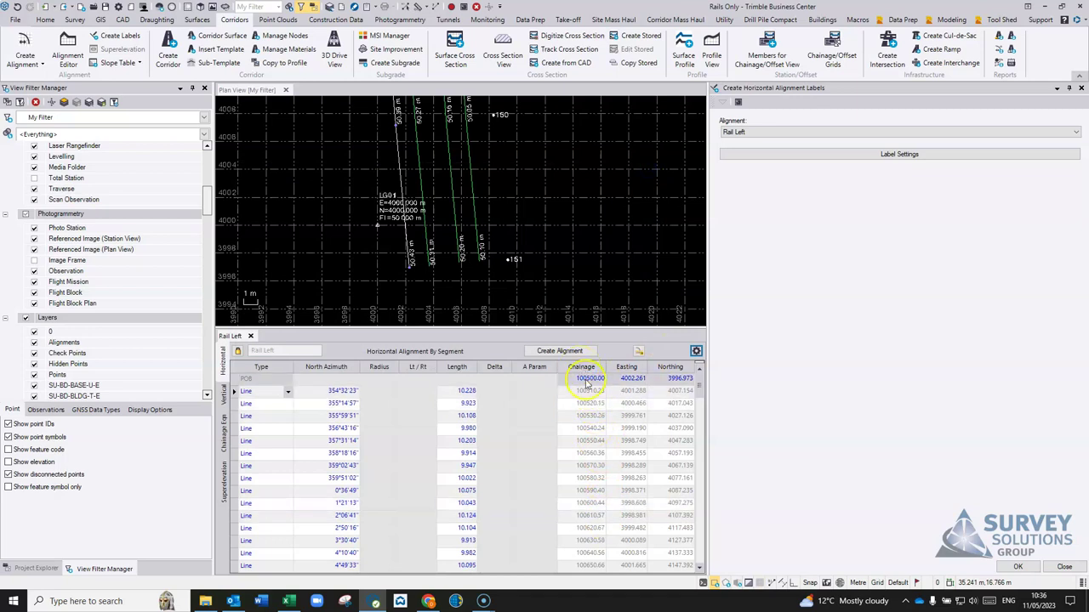
pyautogui.moveTo(700, 391); pyautogui.dragTo(697, 559)
pyautogui.click(702, 467)
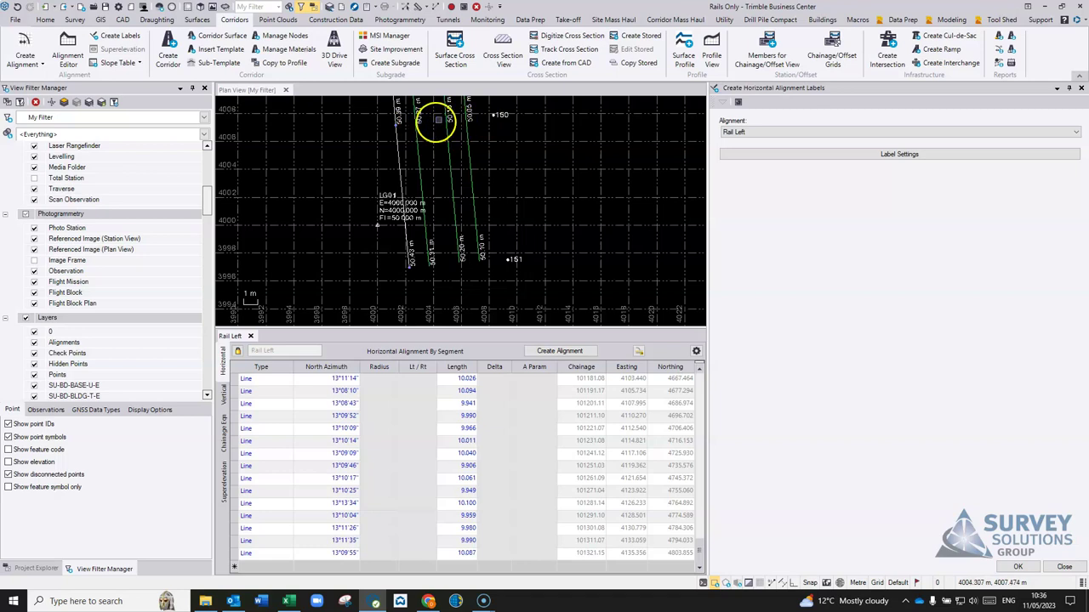
pyautogui.click(614, 391)
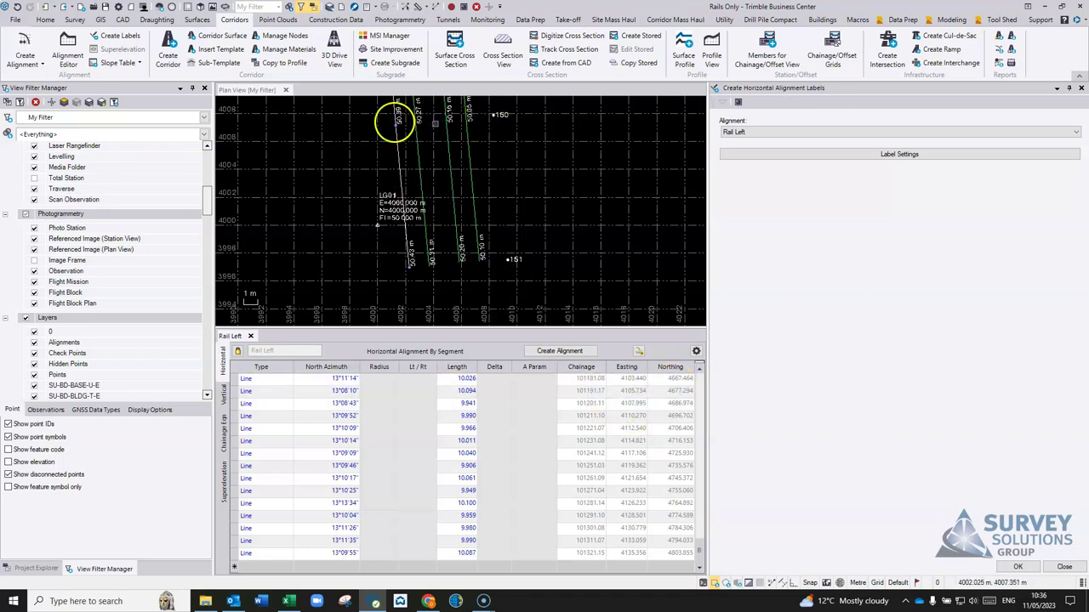
pyautogui.click(603, 379)
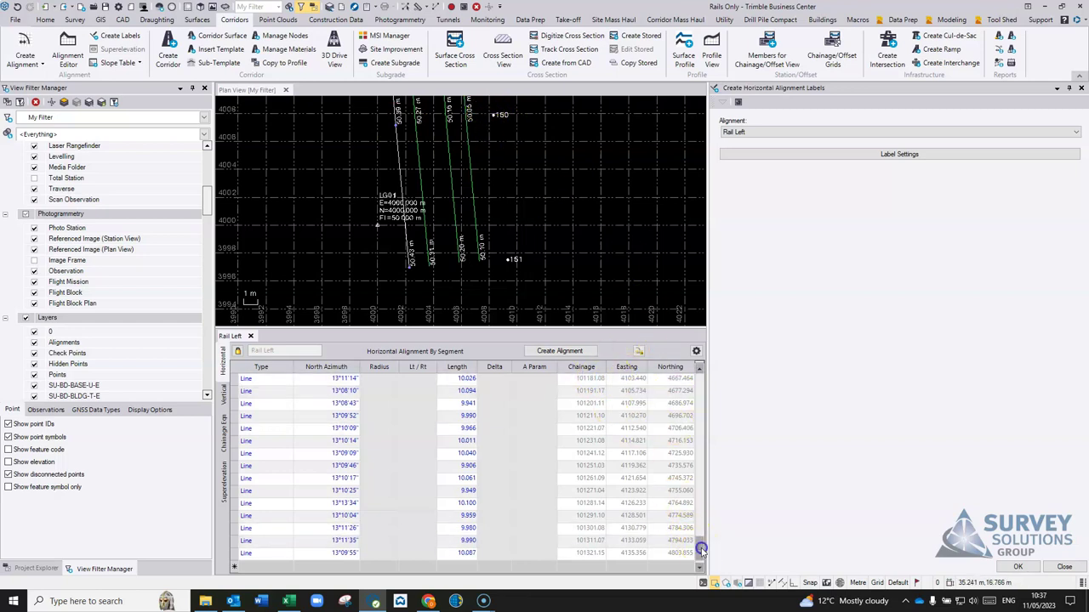
pyautogui.moveTo(700, 544); pyautogui.dragTo(704, 379)
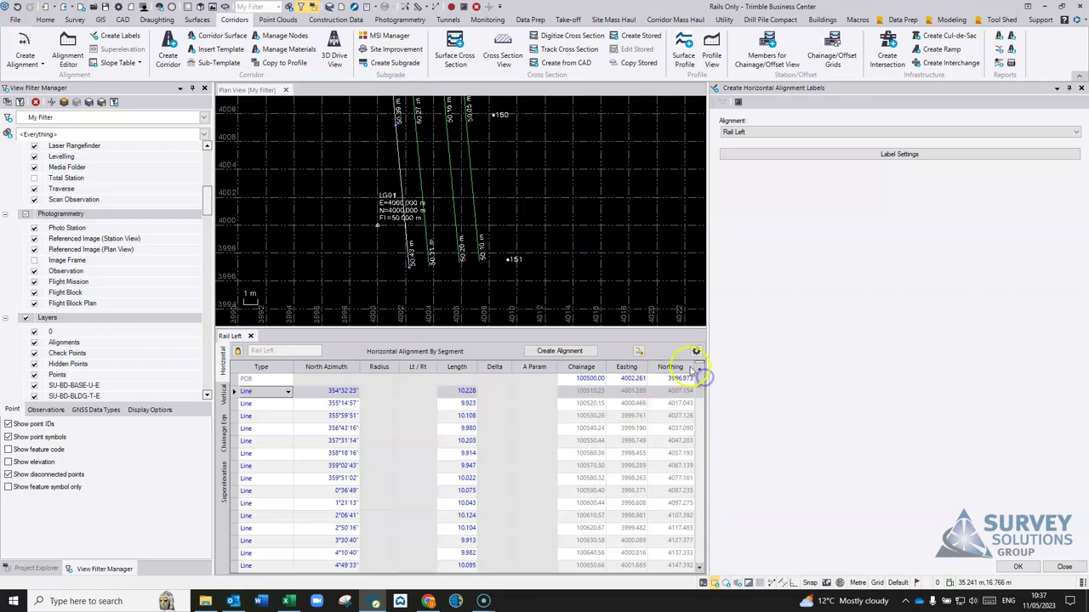
# Step: Bring up the Chainage unit settings in Project Settings
pyautogui.click(696, 351)
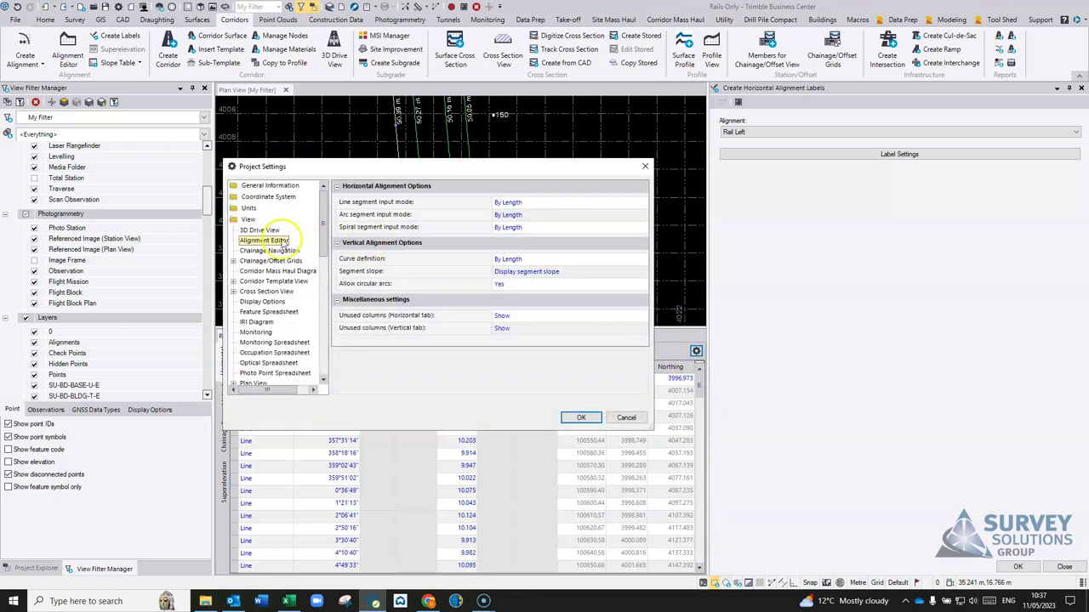
pyautogui.click(249, 208)
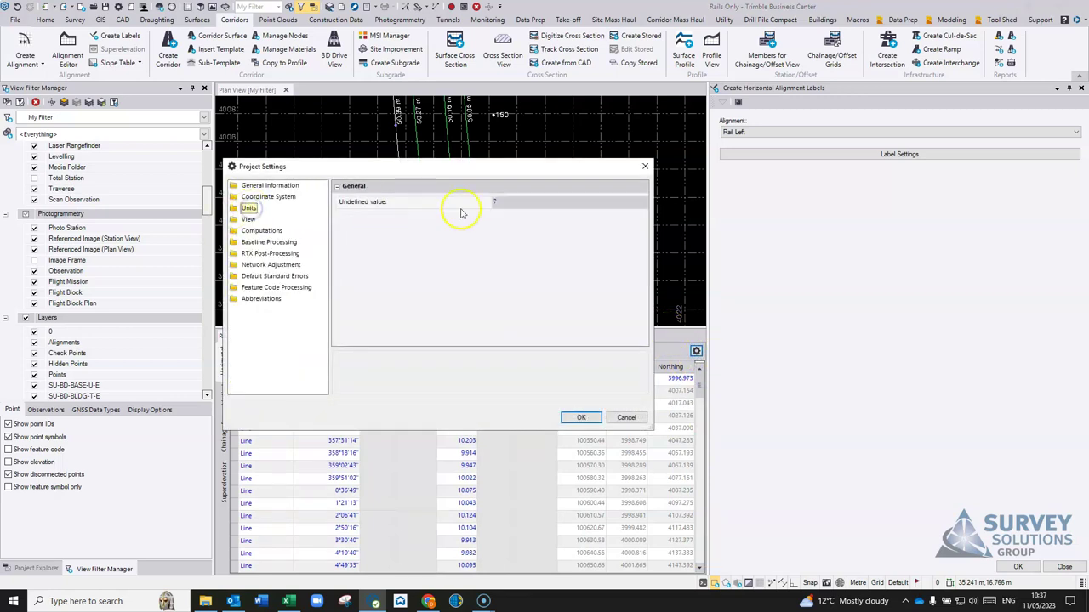
pyautogui.click(234, 210)
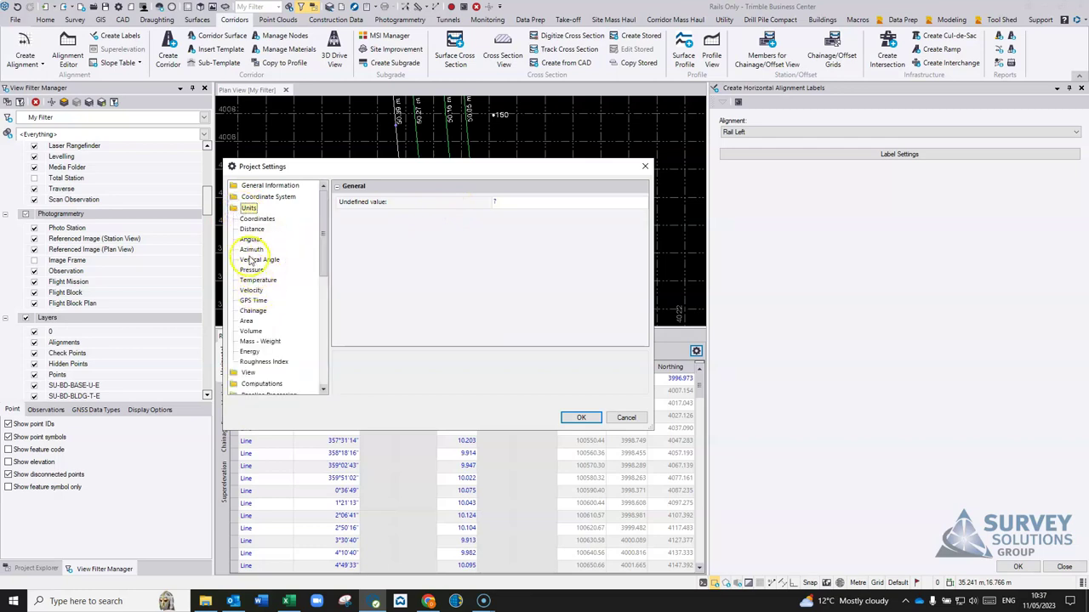
pyautogui.click(253, 312)
# Step: Set chainage decimal precision 0, no trailing zeros or trailing decimal, and rounding Down
pyautogui.click(500, 239)
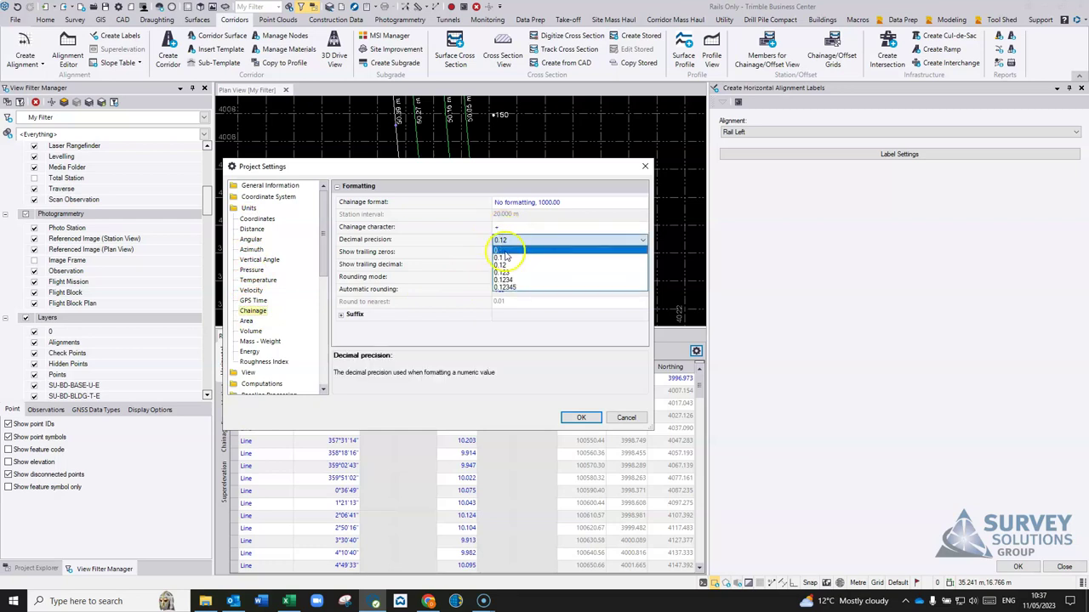
pyautogui.click(504, 251)
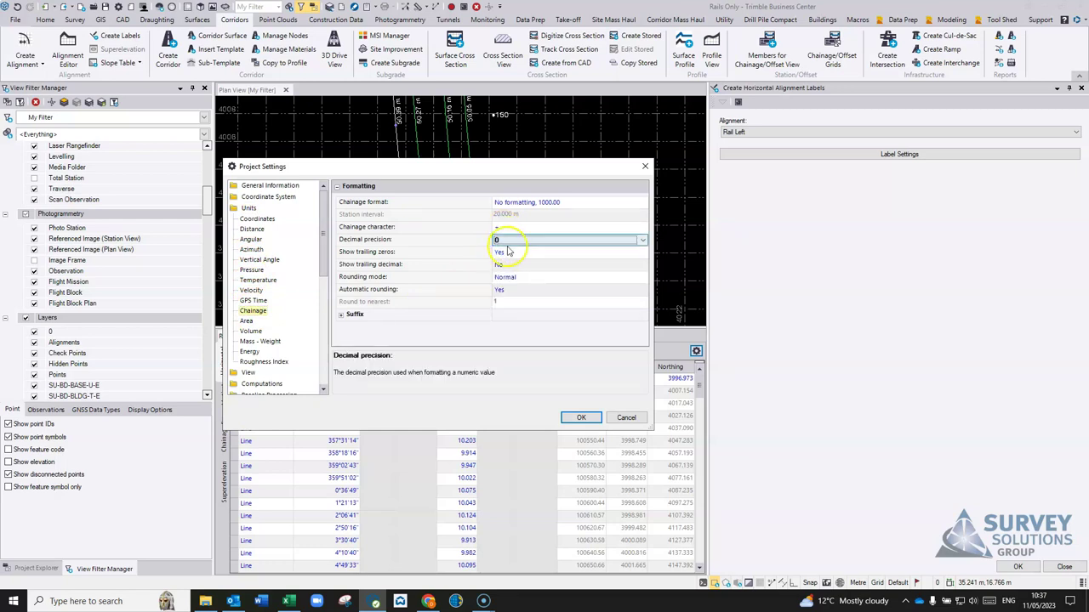
pyautogui.click(506, 256)
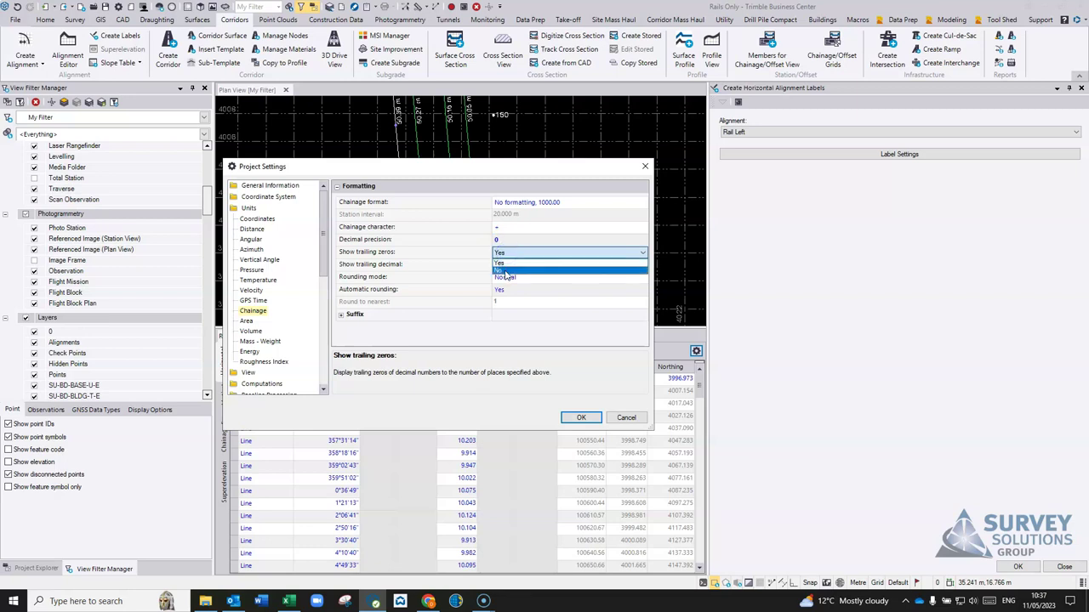
pyautogui.click(504, 267)
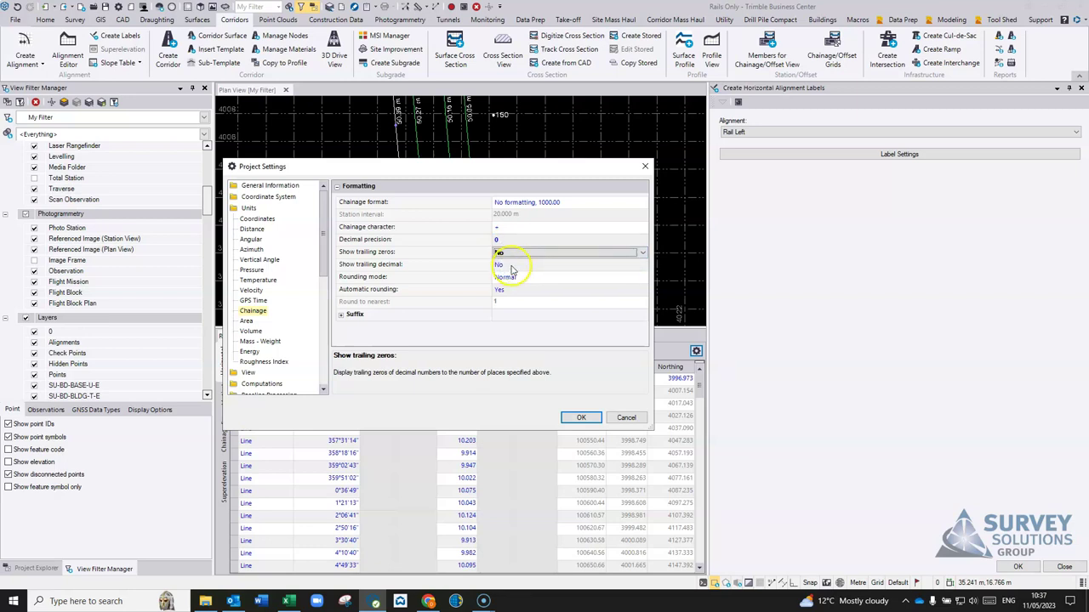
pyautogui.click(519, 267)
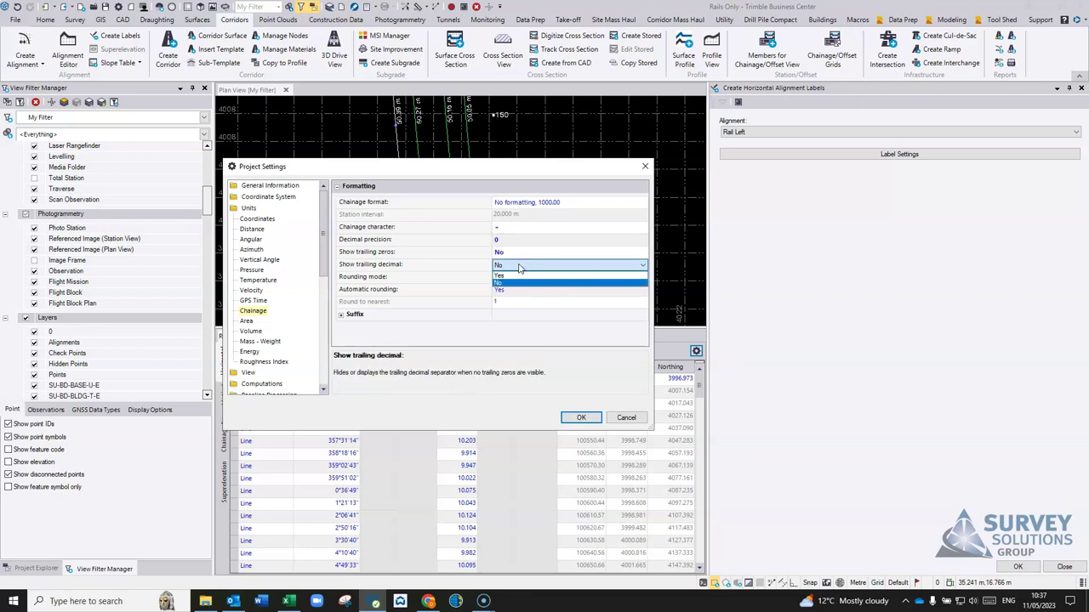
pyautogui.click(464, 338)
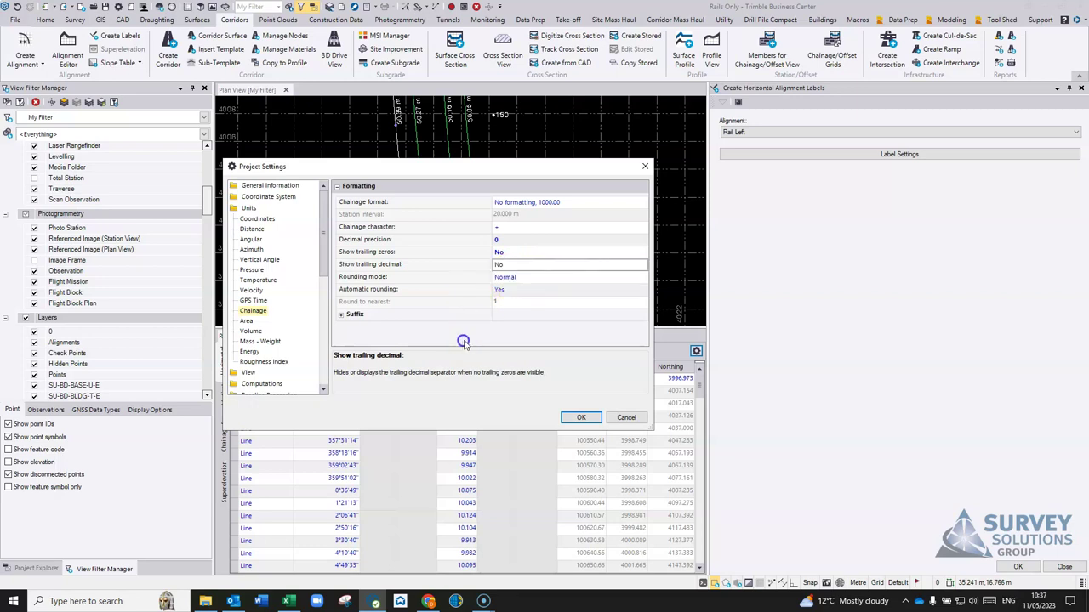
pyautogui.click(512, 278)
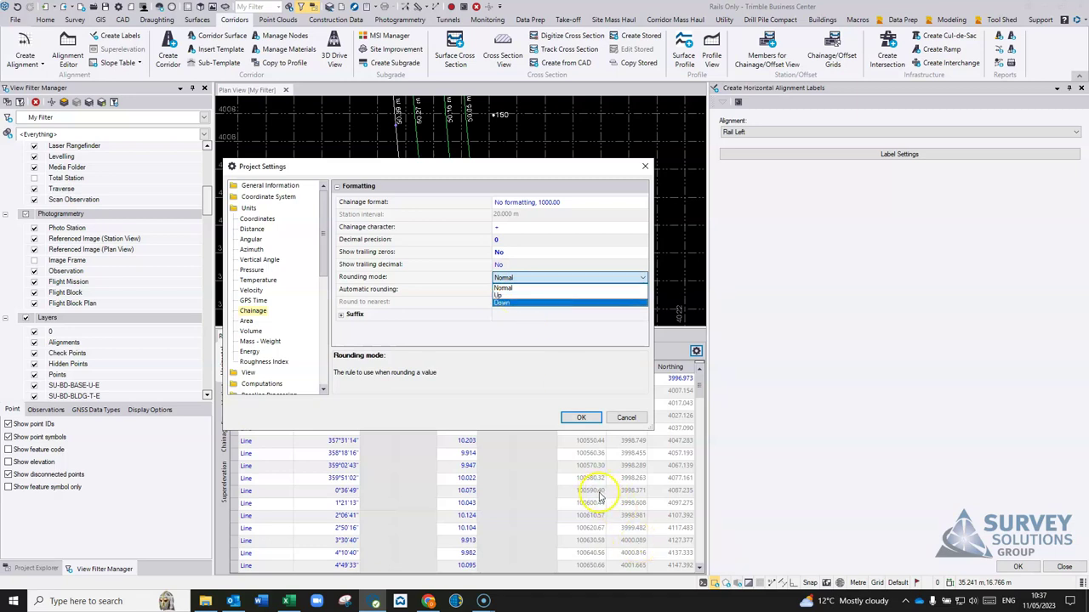
pyautogui.click(506, 304)
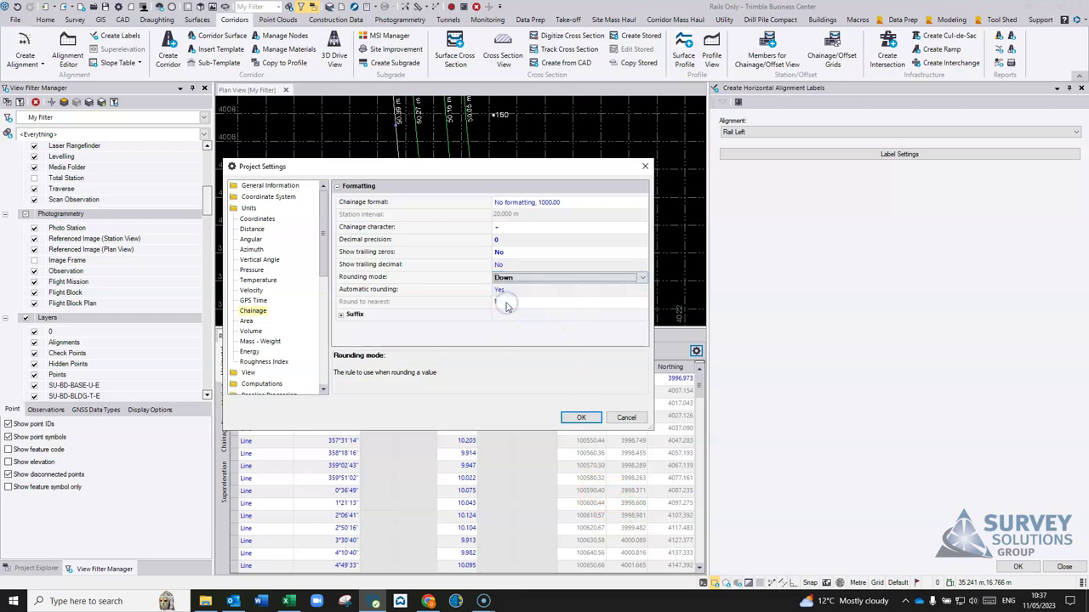
# Step: Save the project settings, close the alignment editor and bring up the alignment label settings
pyautogui.click(579, 418)
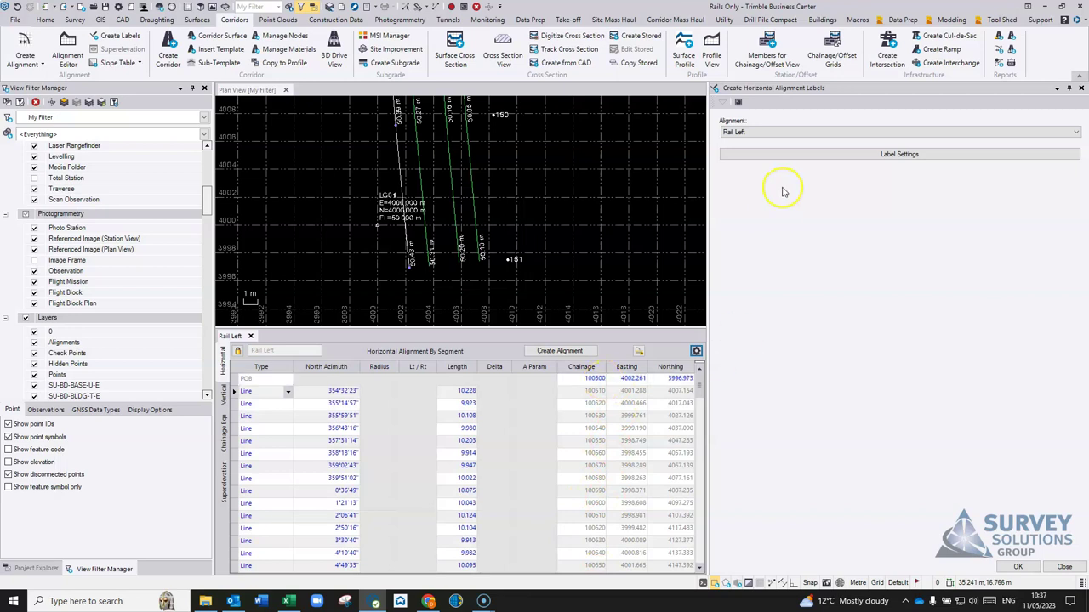
pyautogui.click(251, 336)
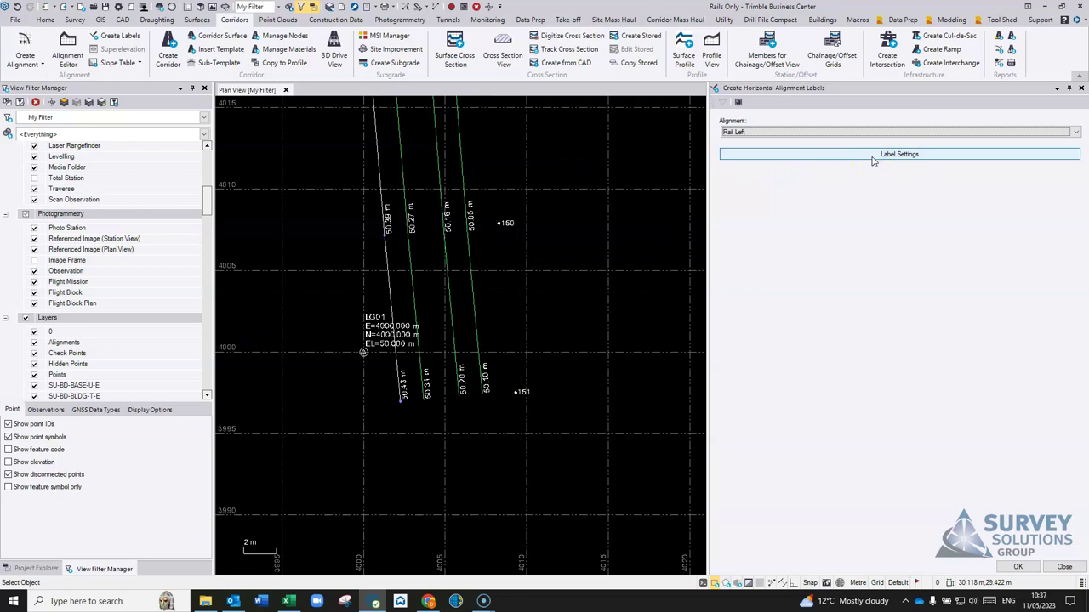
pyautogui.click(873, 157)
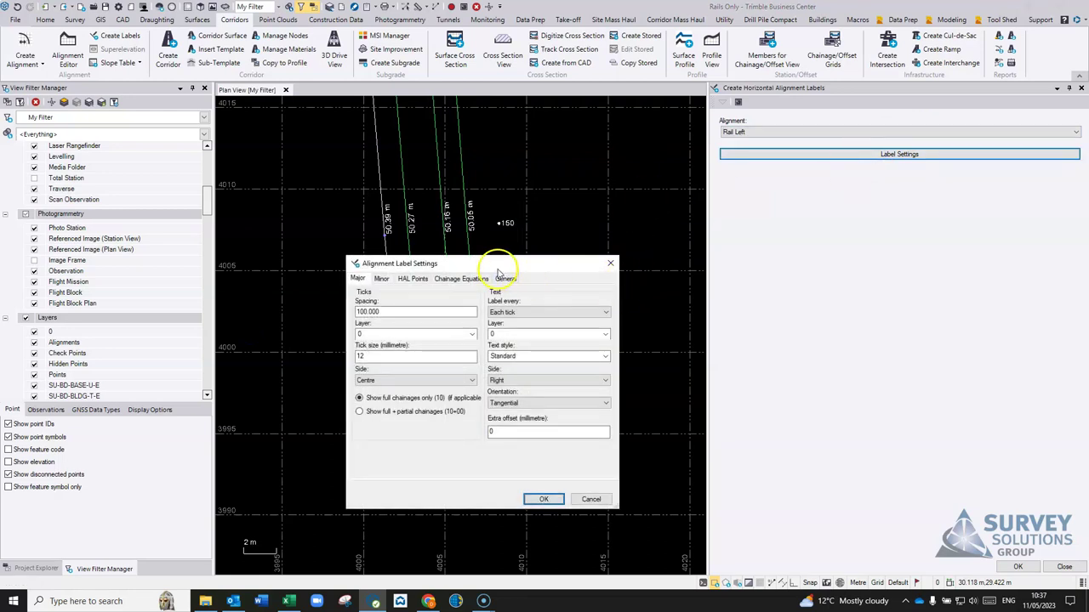
pyautogui.moveTo(497, 264); pyautogui.dragTo(597, 231)
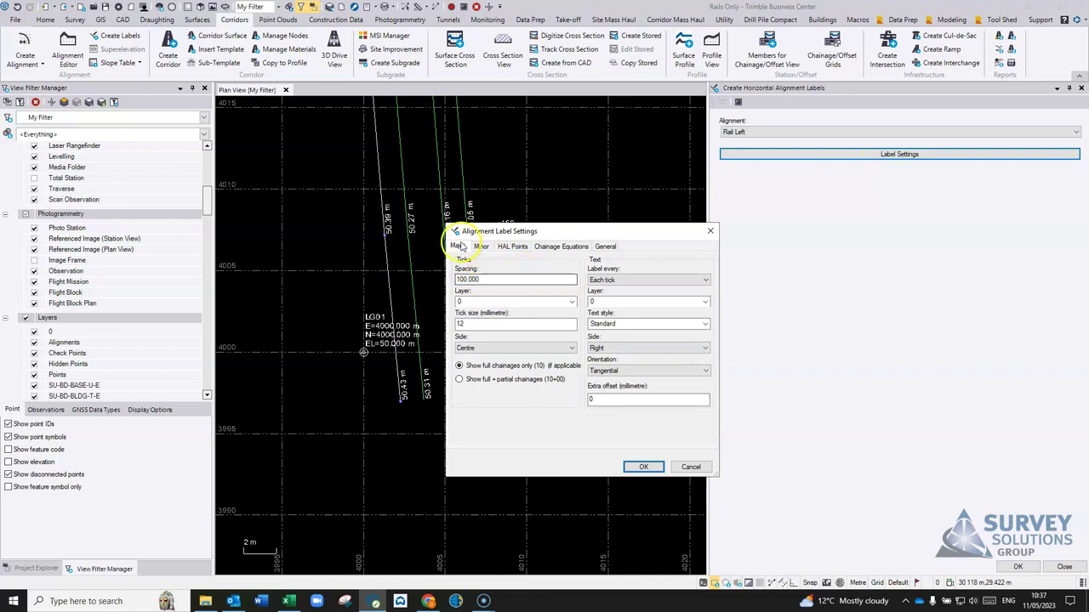
# Step: Set major tick spacing to 10.000 on layer 0 and tick size to 6
pyautogui.doubleClick(485, 280)
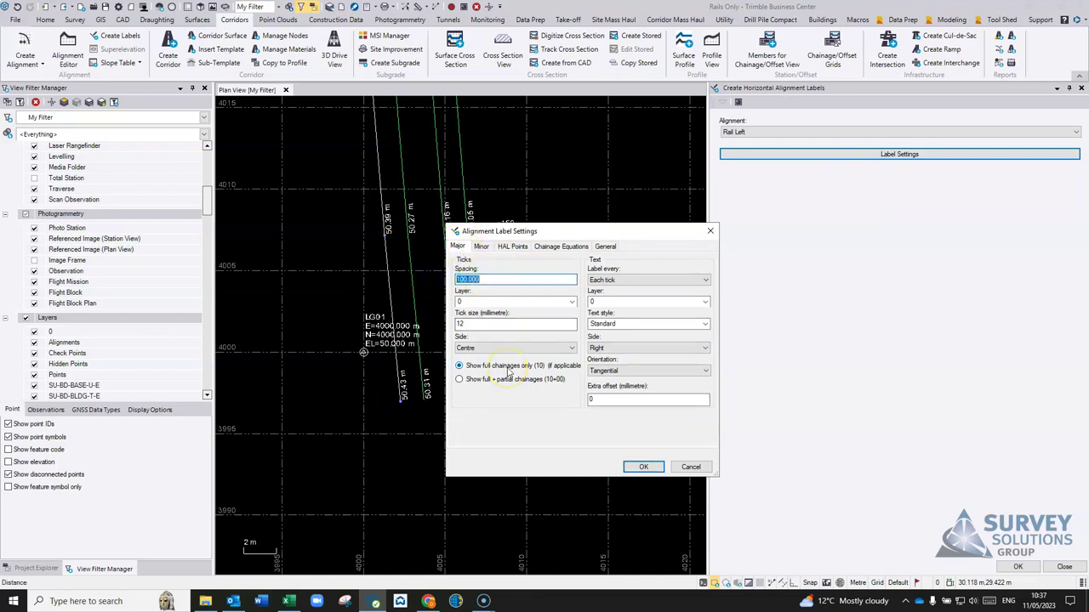
pyautogui.click(572, 302)
pyautogui.click(476, 313)
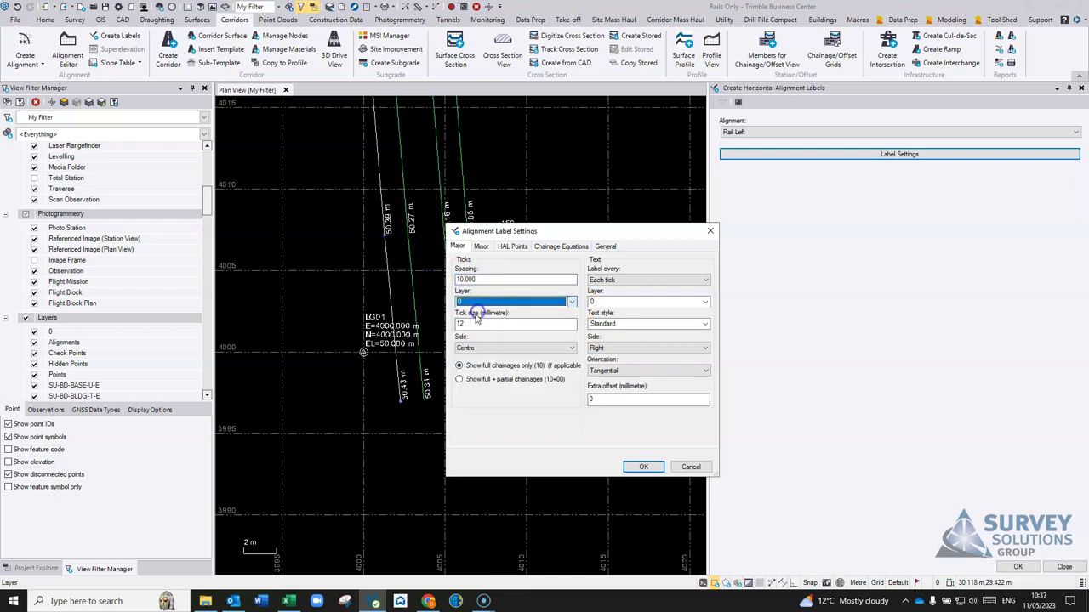
pyautogui.click(474, 325)
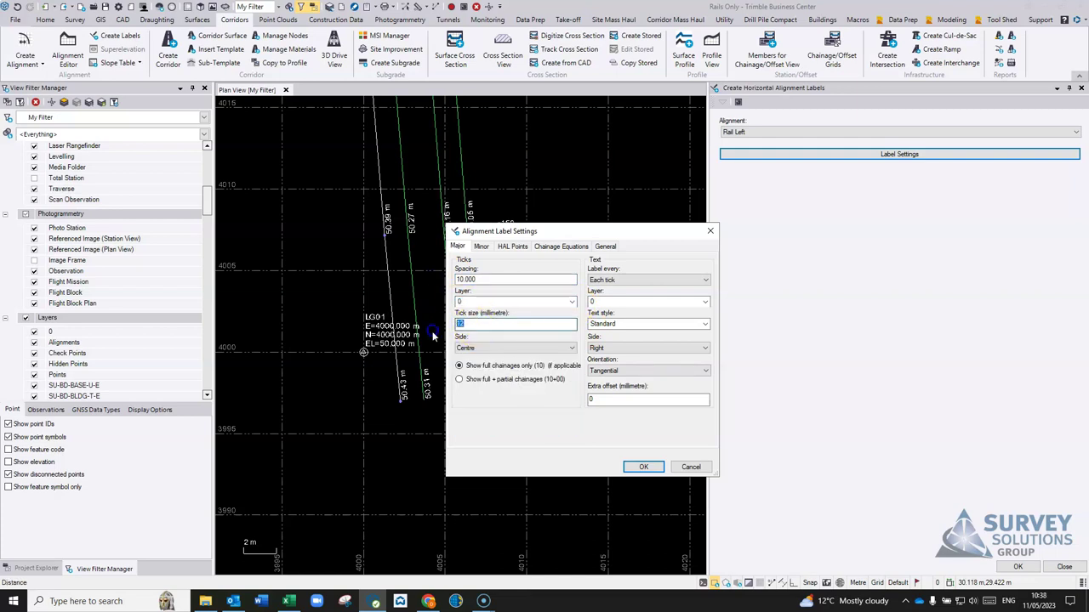
pyautogui.doubleClick(461, 325)
# Step: Label each major tick in Text 2.5mm style, on the Left side, Perpendicular orientation
pyautogui.click(619, 279)
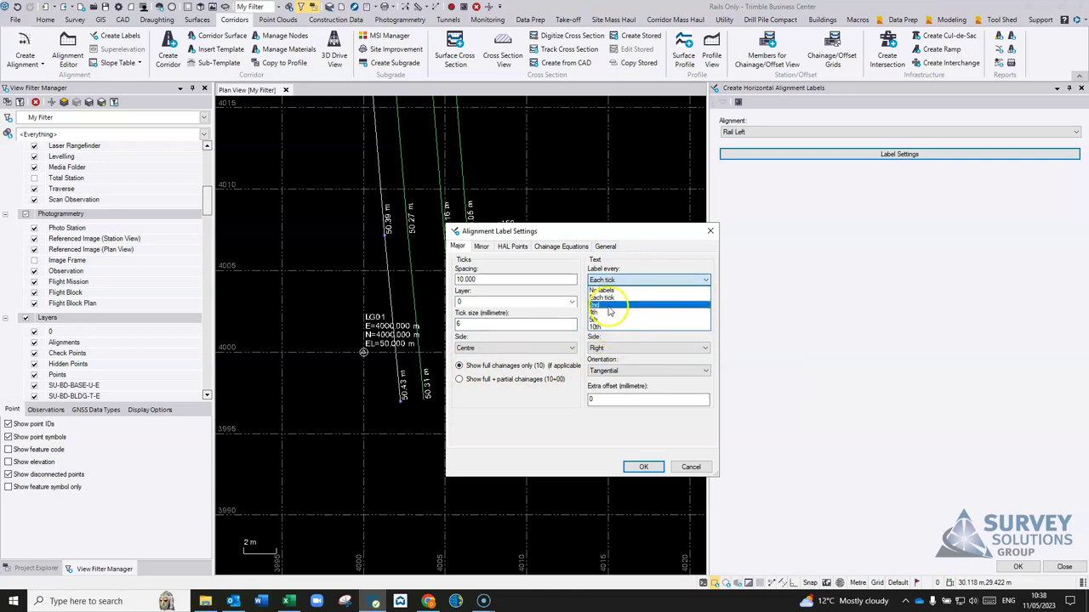
pyautogui.click(611, 299)
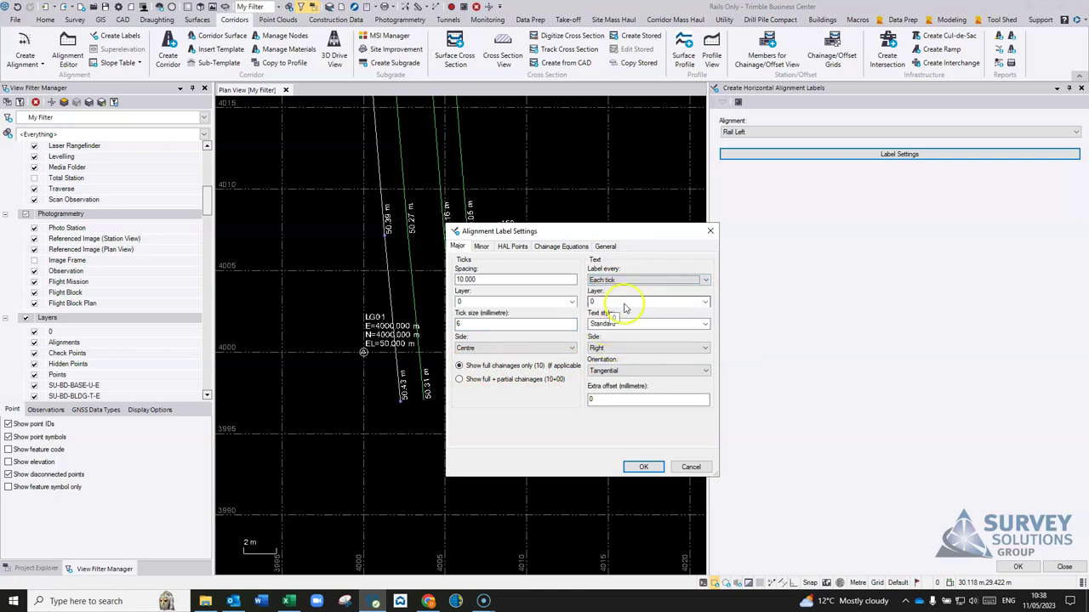
pyautogui.click(655, 324)
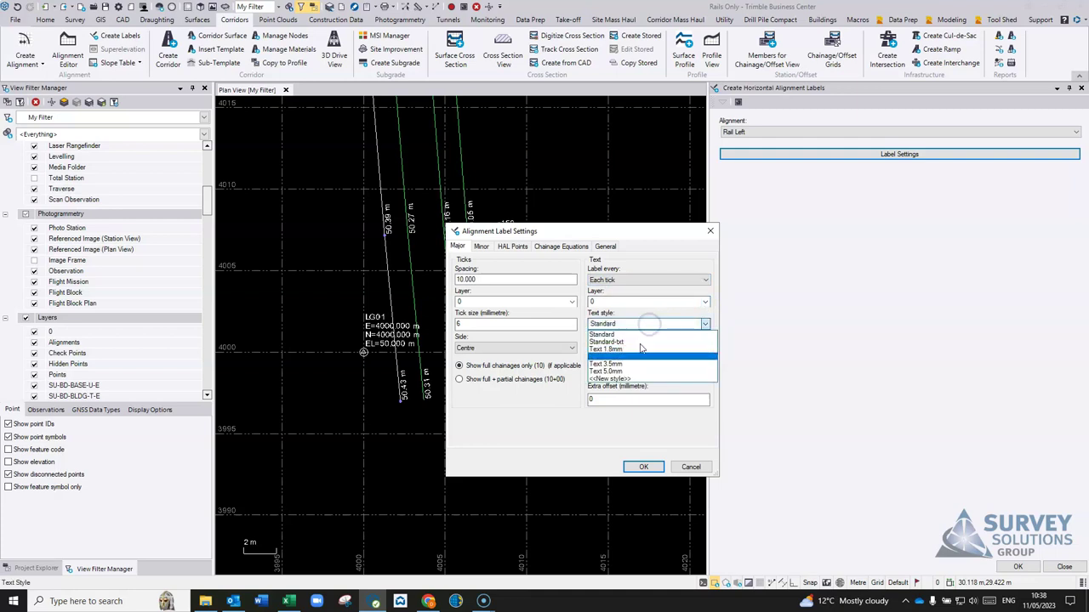
pyautogui.click(635, 359)
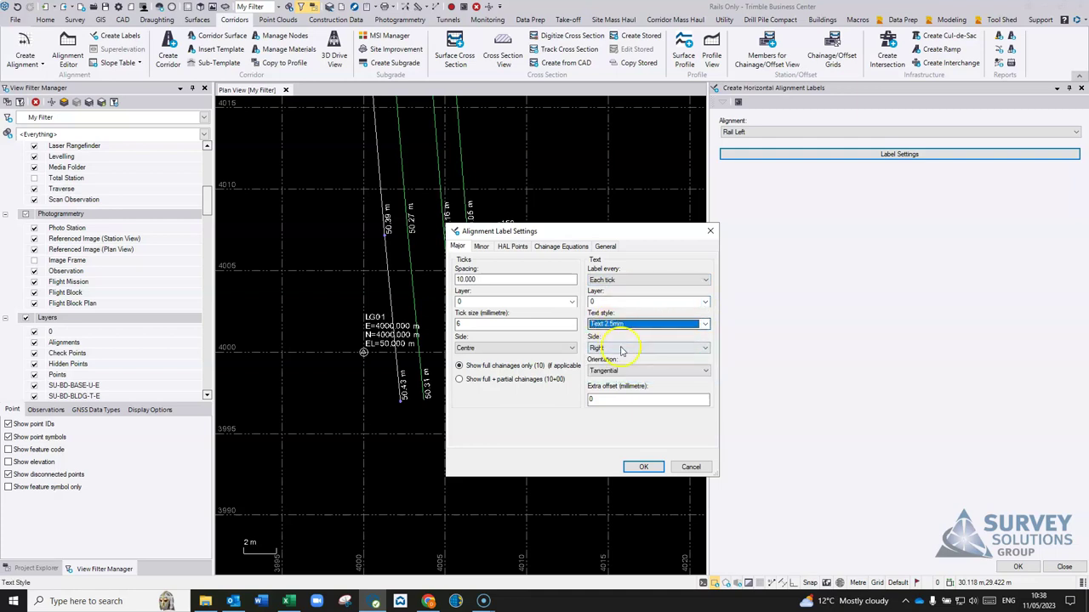
pyautogui.click(620, 348)
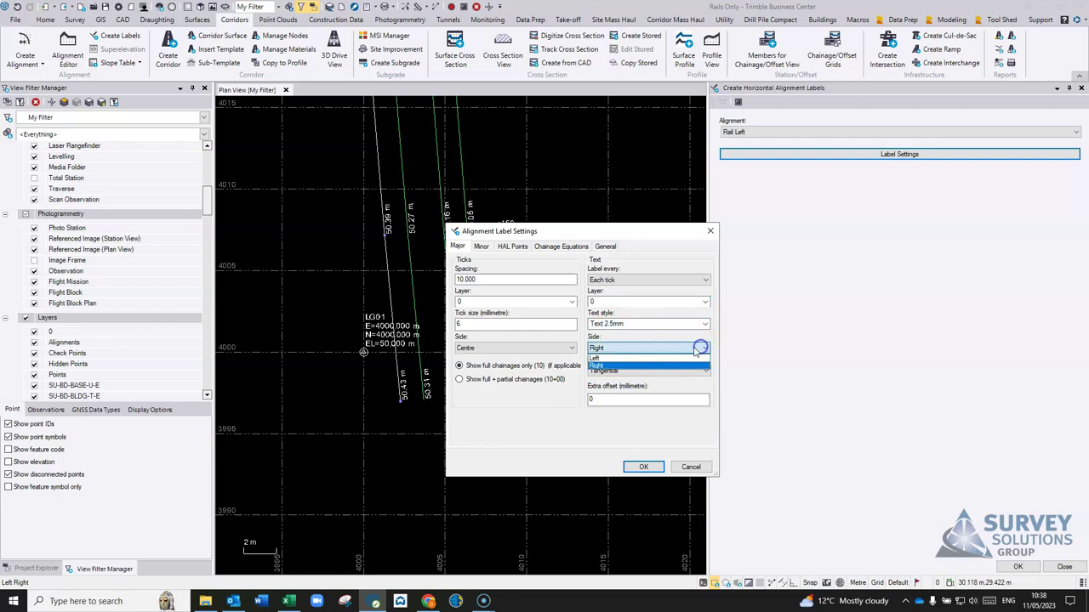
pyautogui.click(633, 359)
pyautogui.click(636, 371)
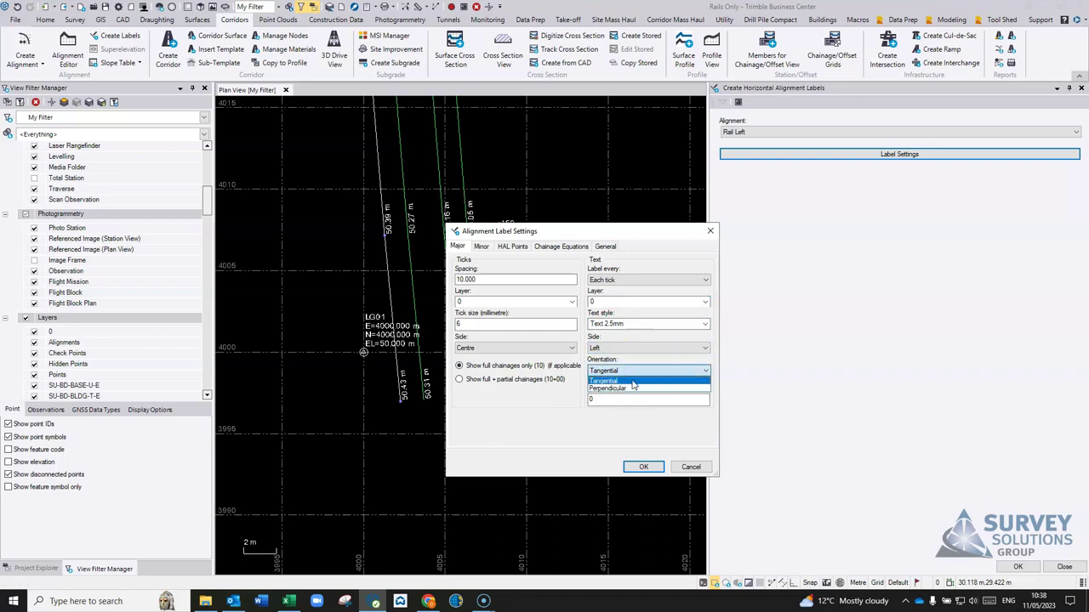
pyautogui.click(627, 388)
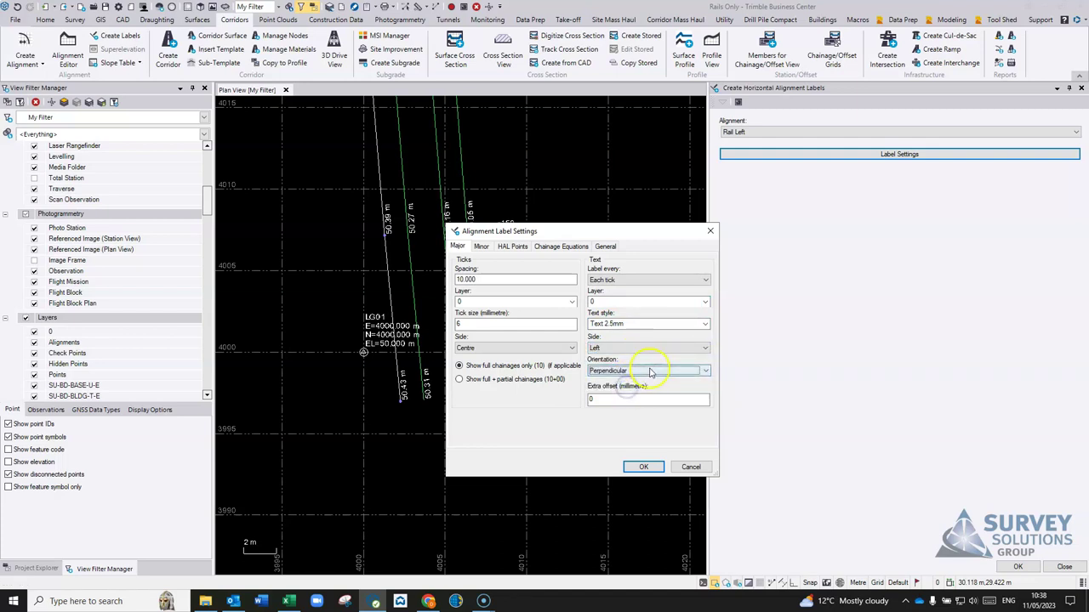
pyautogui.doubleClick(604, 399)
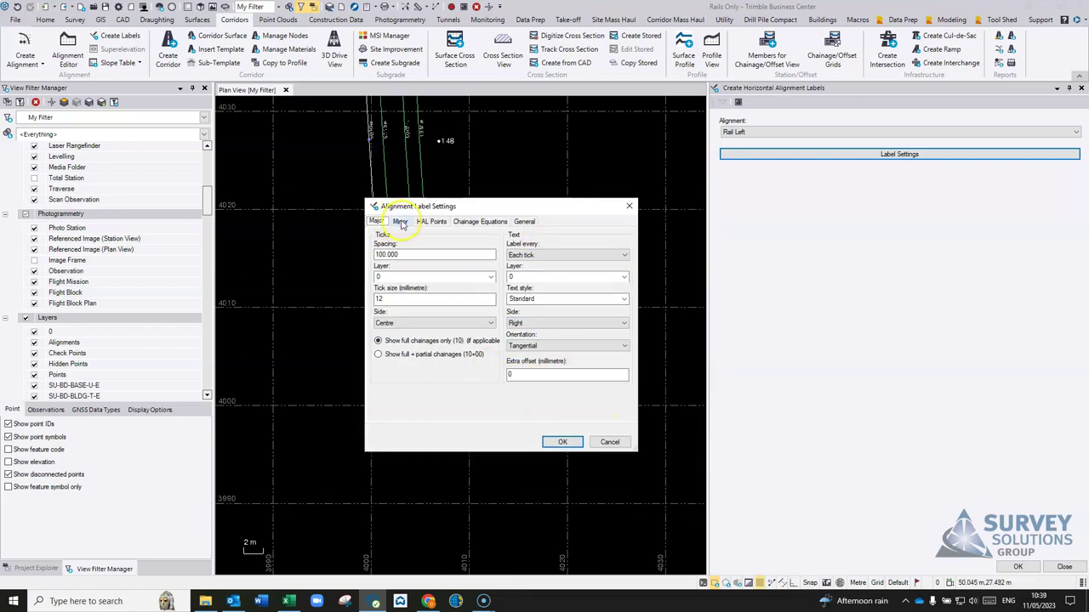
# Step: Review the Minor, HAL Points and Chainage Equations tabs, then enable Elevate ticks and labels
pyautogui.click(400, 222)
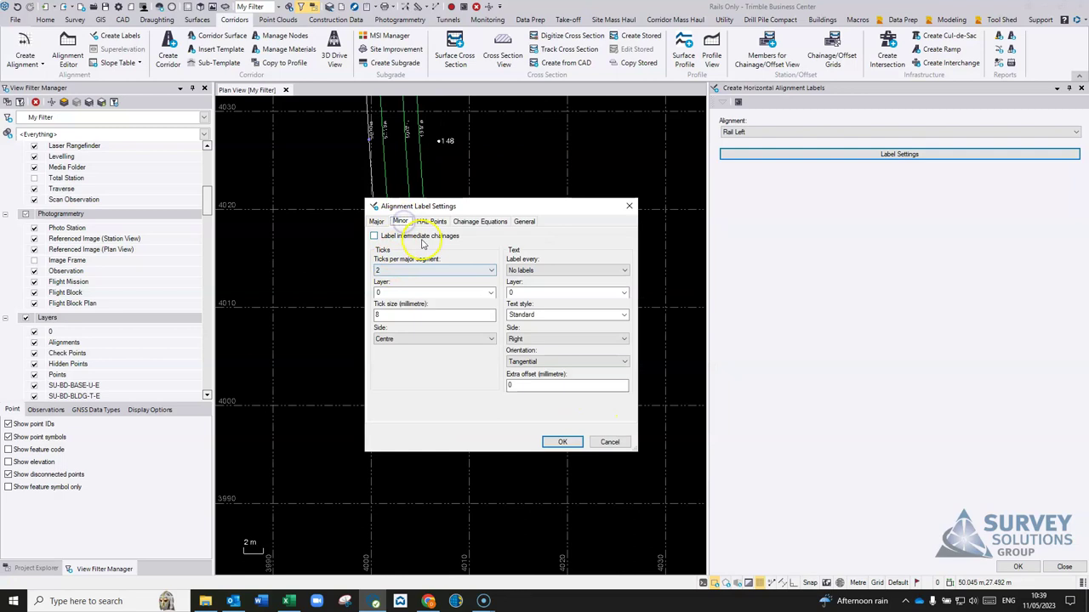
pyautogui.click(372, 235)
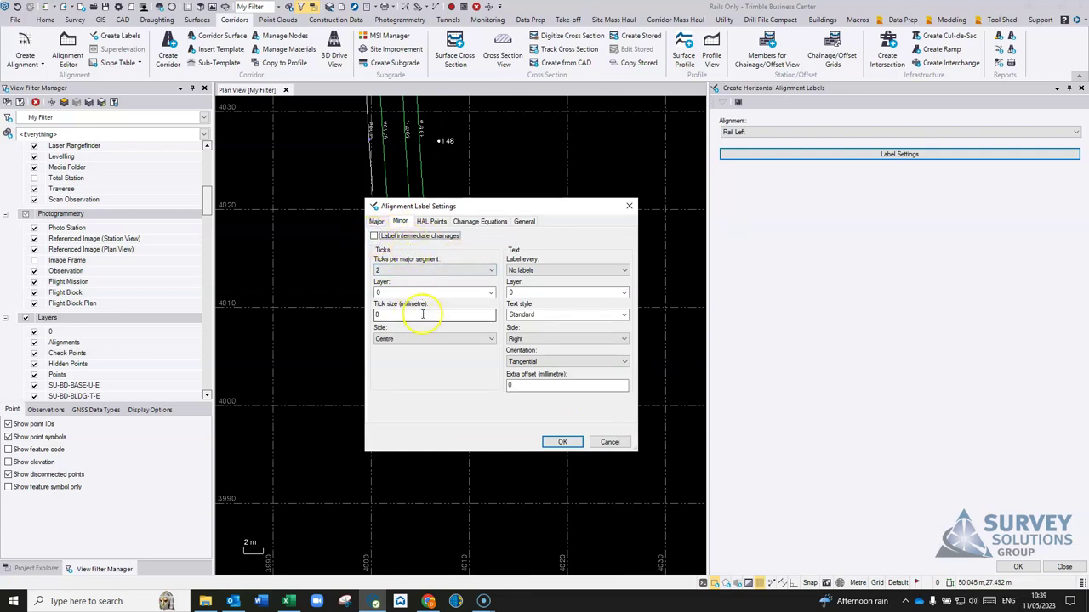
pyautogui.click(431, 221)
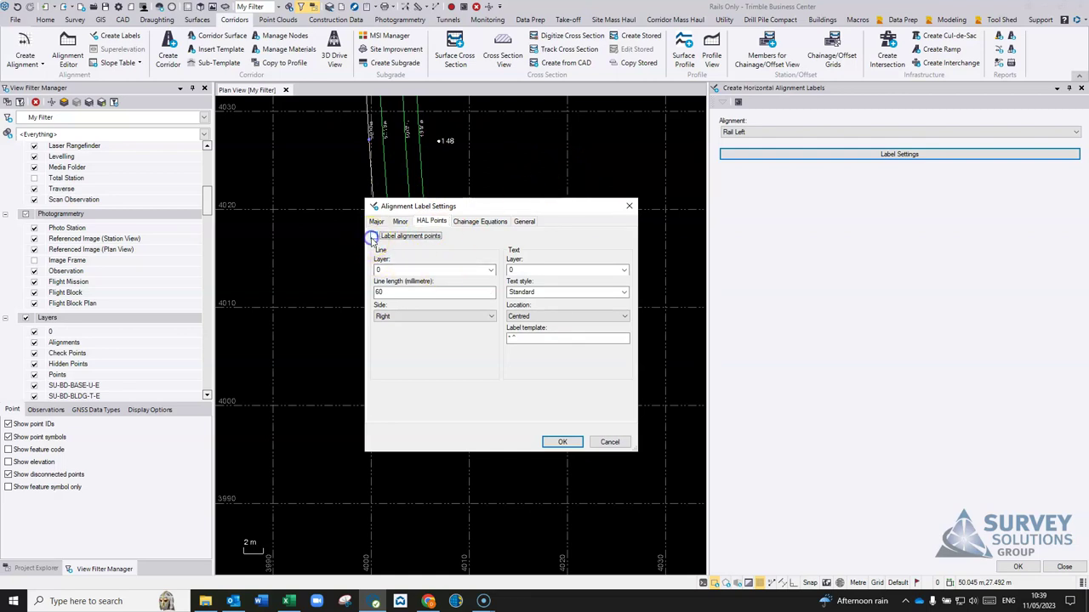
pyautogui.click(479, 221)
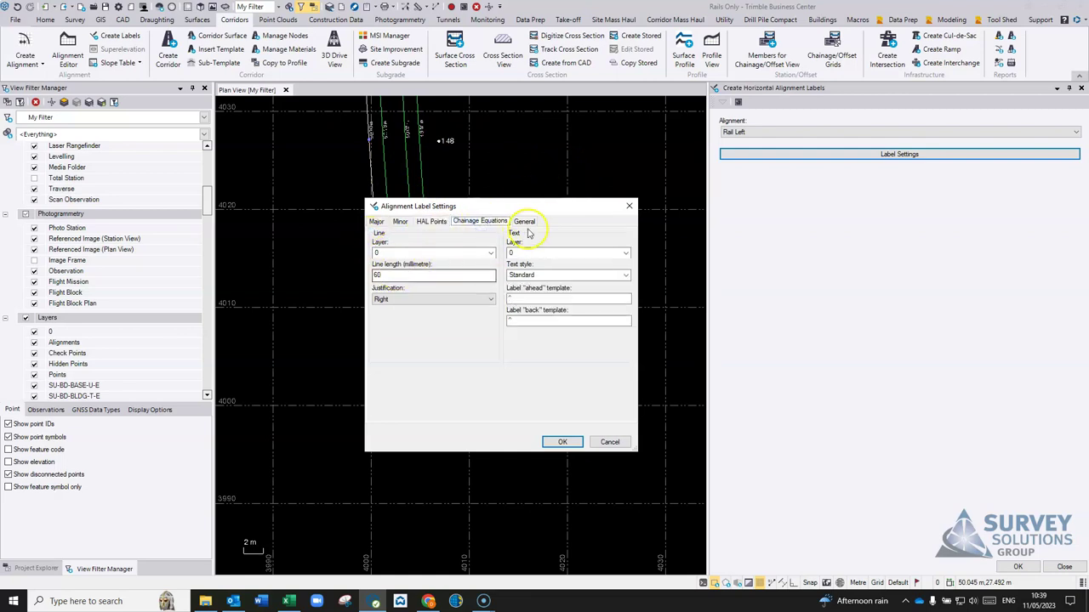
pyautogui.click(525, 221)
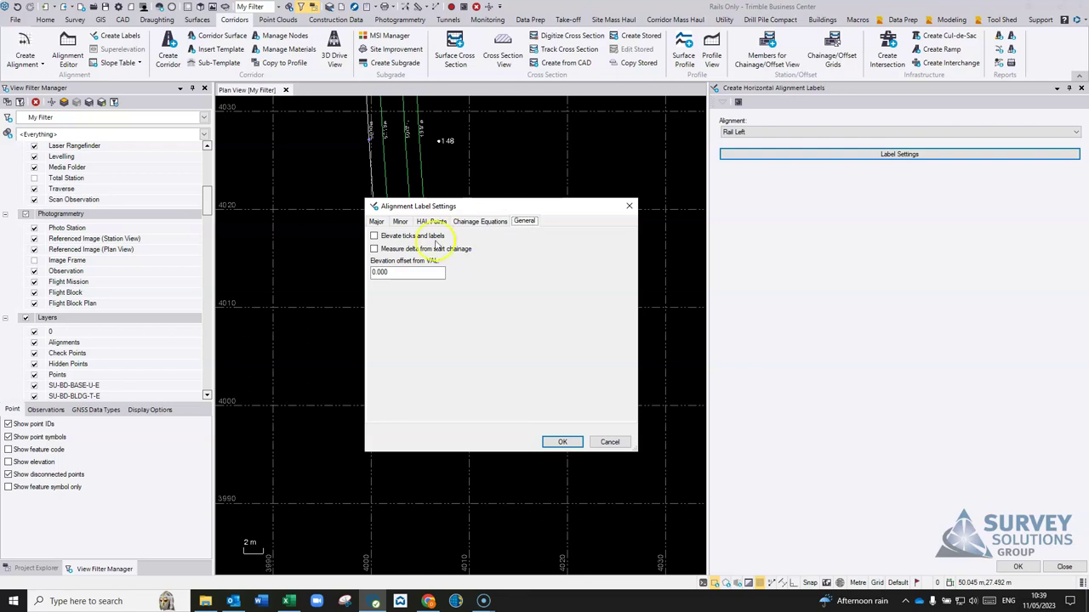
pyautogui.click(375, 235)
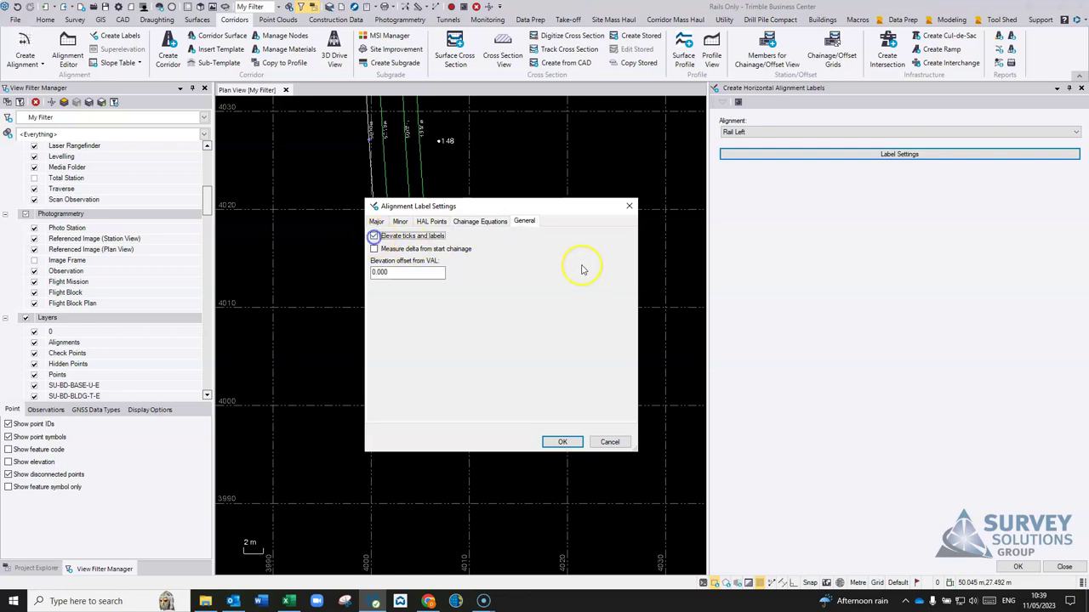